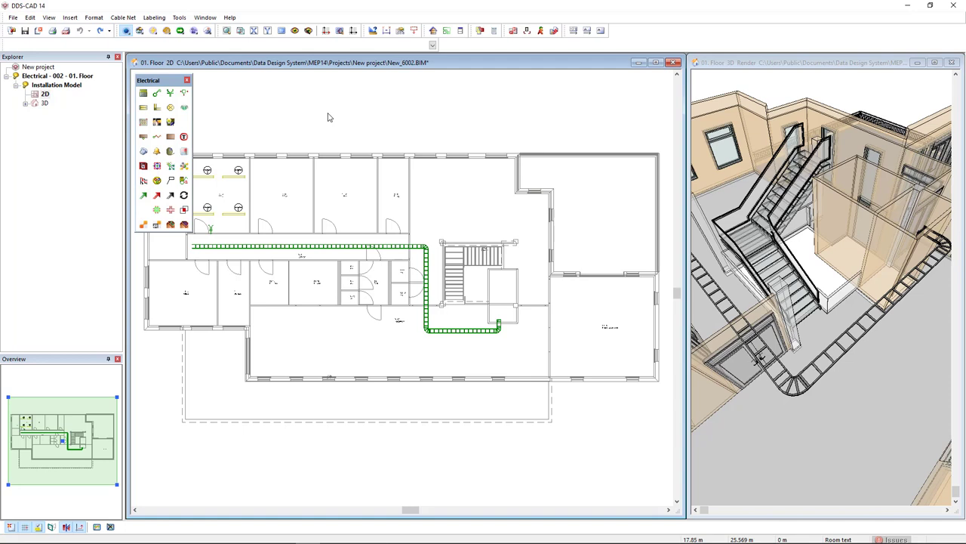
Place distribution board DB01 against the outer face of the shaft wall, just above the end of the cable ladder
left_click(143, 94)
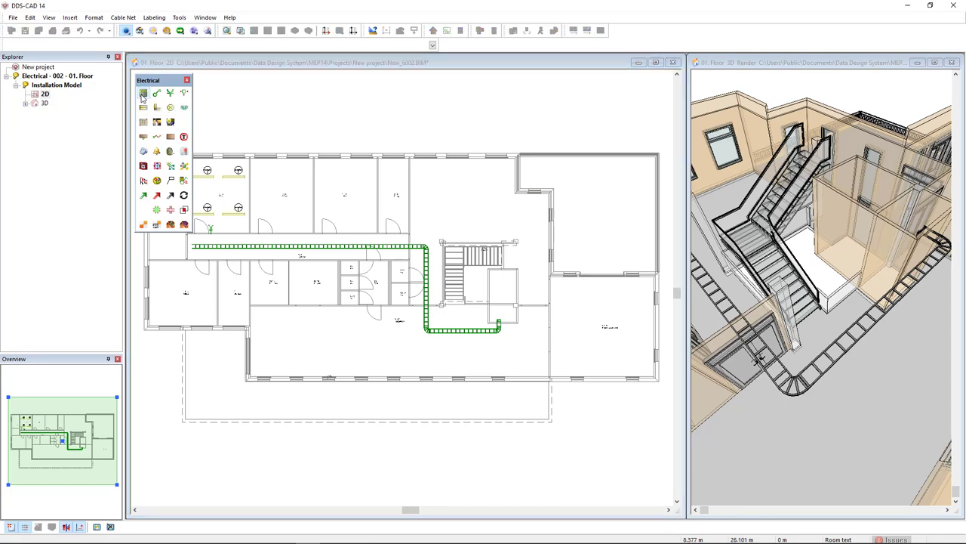
left_click(283, 99)
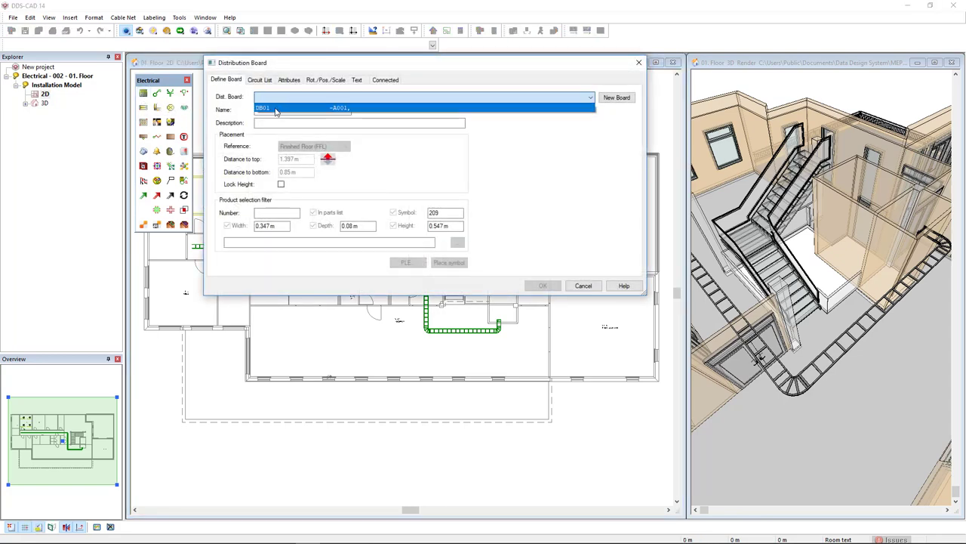
left_click(276, 108)
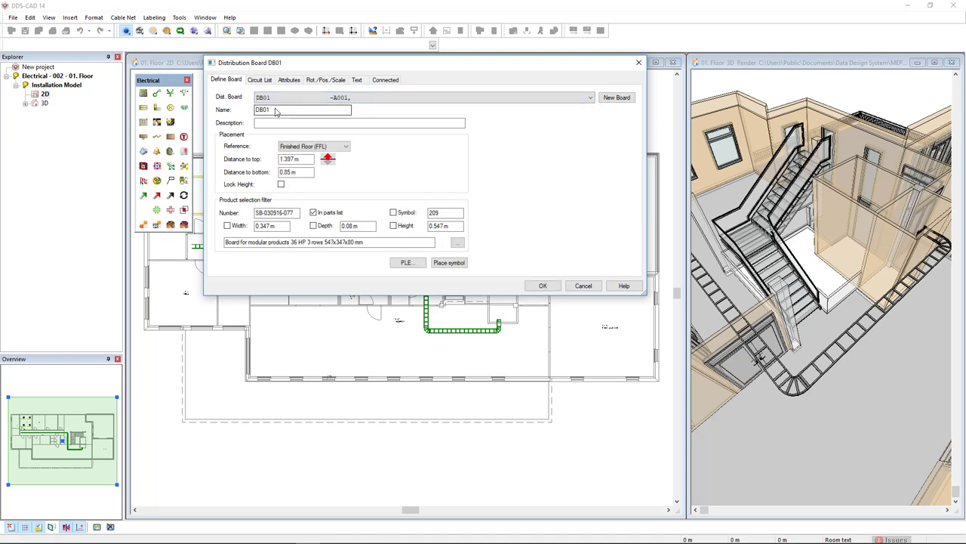
left_click(448, 263)
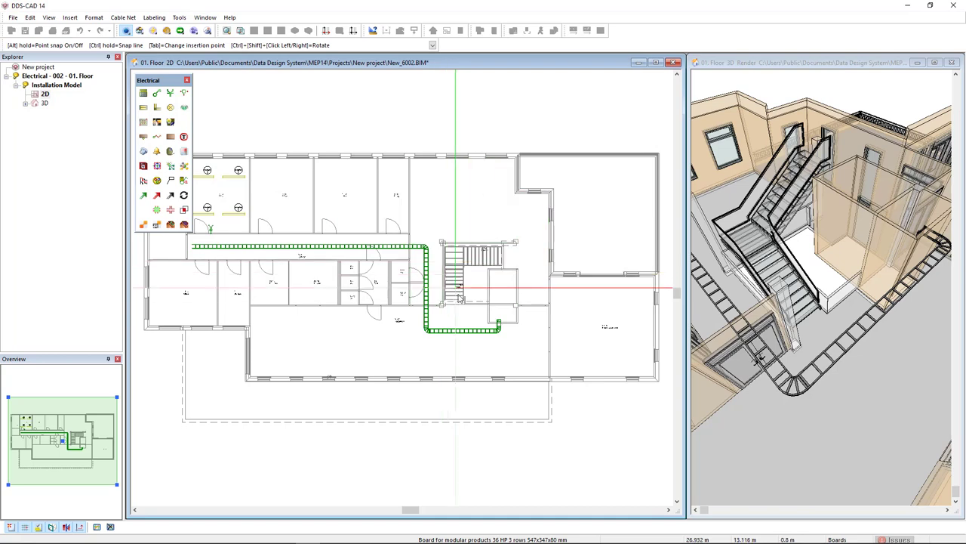
scroll(476, 323, "up", 10)
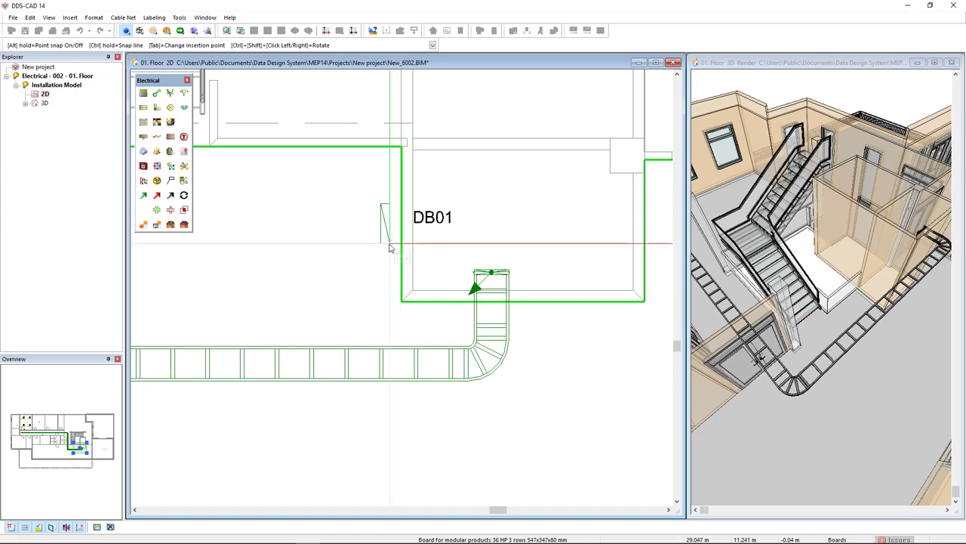
left_click(393, 247)
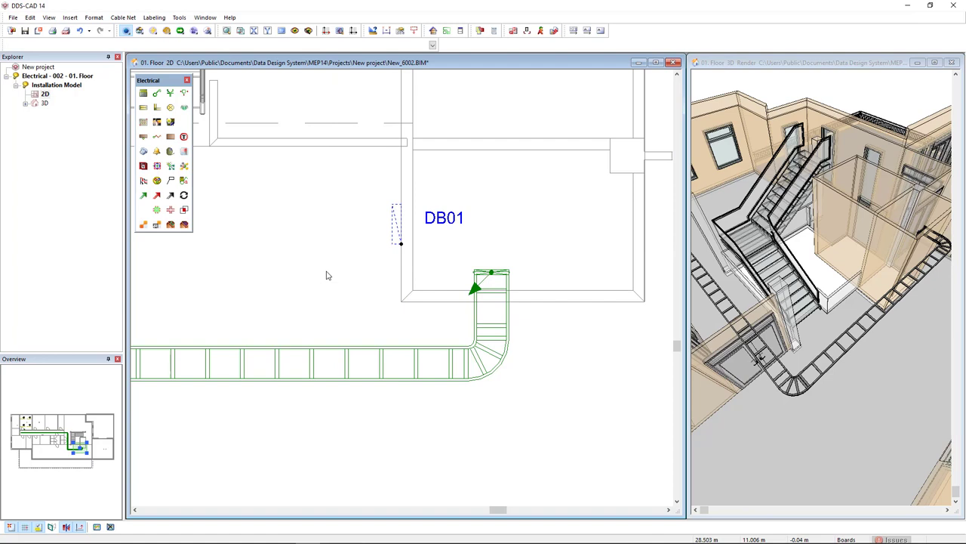
key("Escape")
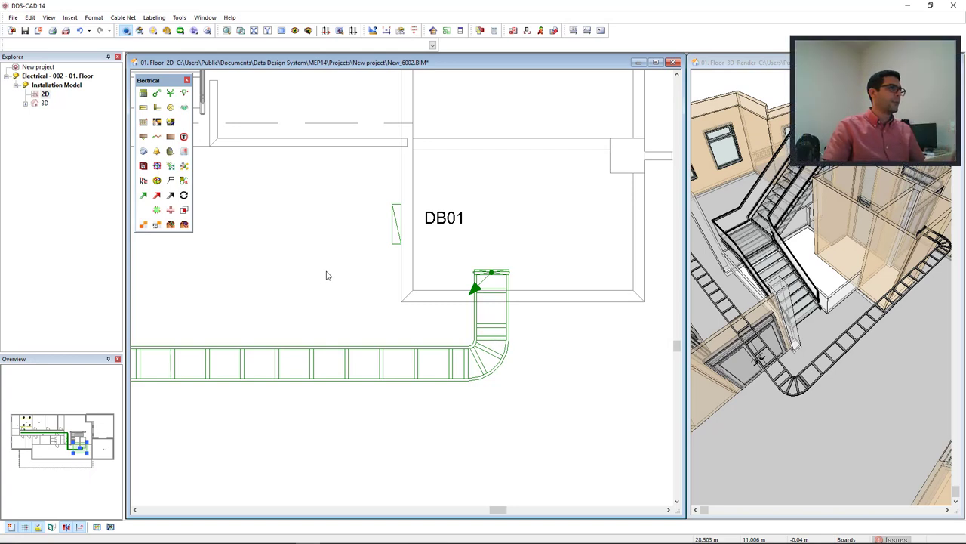
Set up a cable path with Embedded installation and a Flexible light FBY-EL conduit
left_click(144, 181)
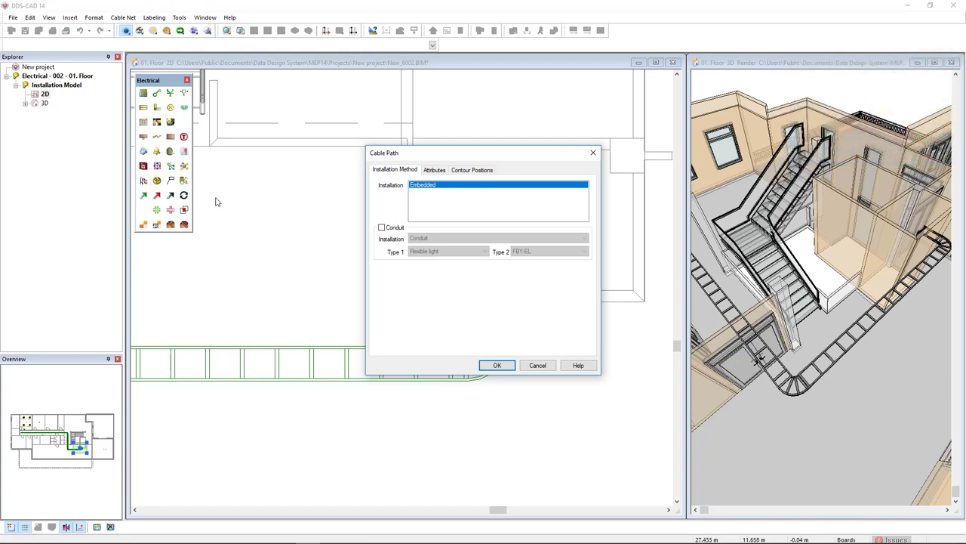
left_click(382, 228)
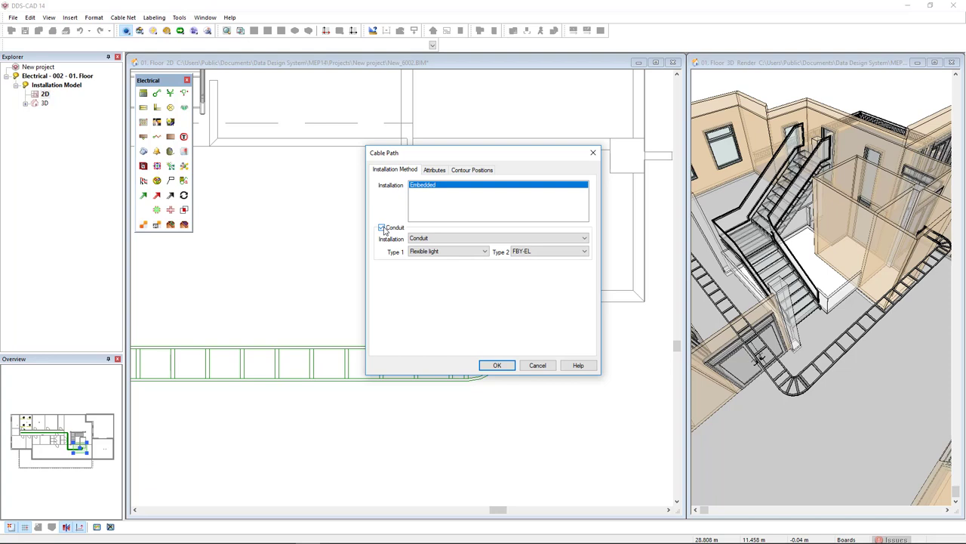
left_click(497, 365)
Draw the cable path from DB01 up to an absolute height of 3.2 m and across to the cable ladder
mouse_move(396, 225)
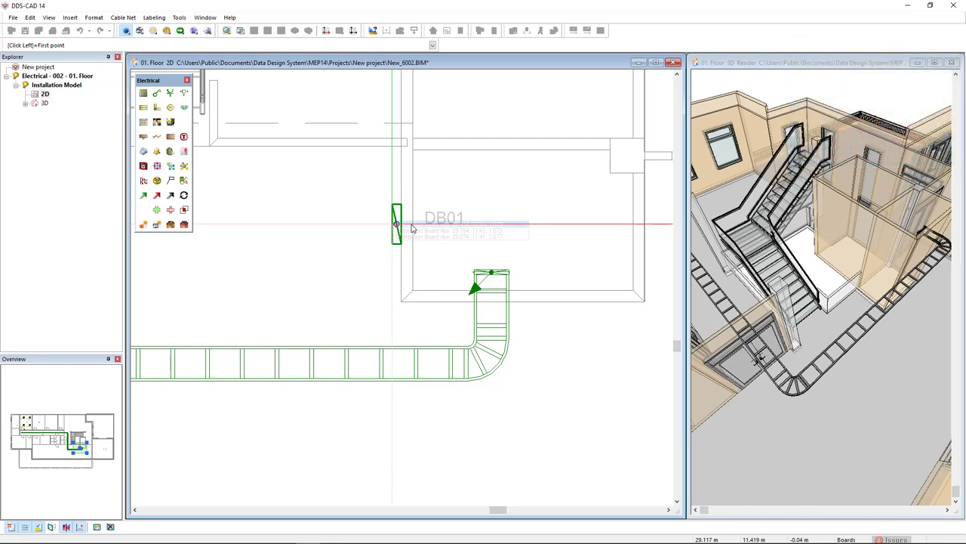
left_click(413, 228)
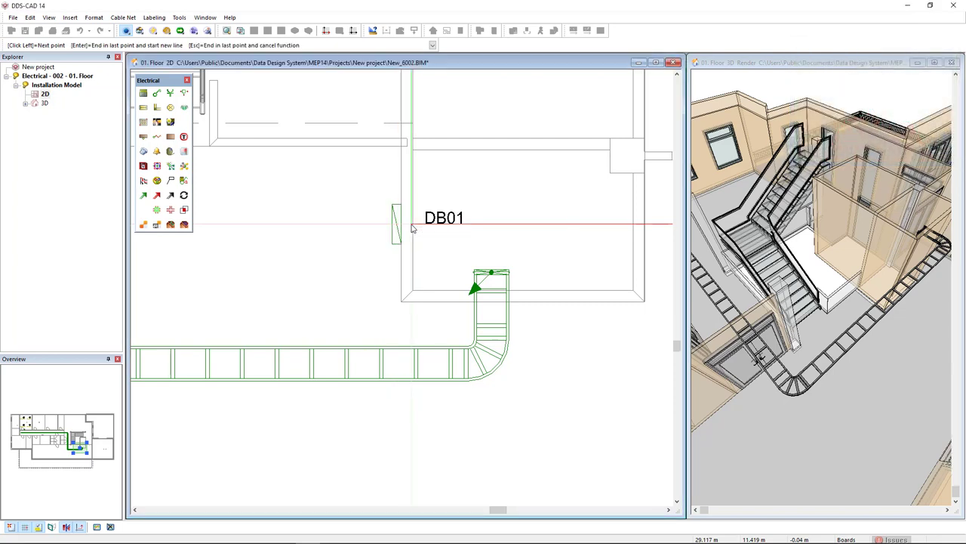
left_click(392, 273)
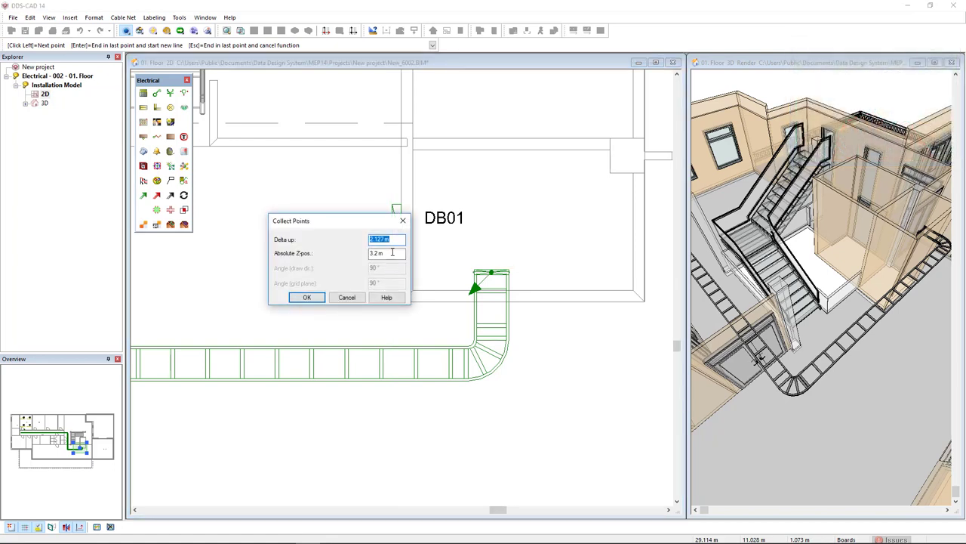
key("Tab")
left_click(307, 297)
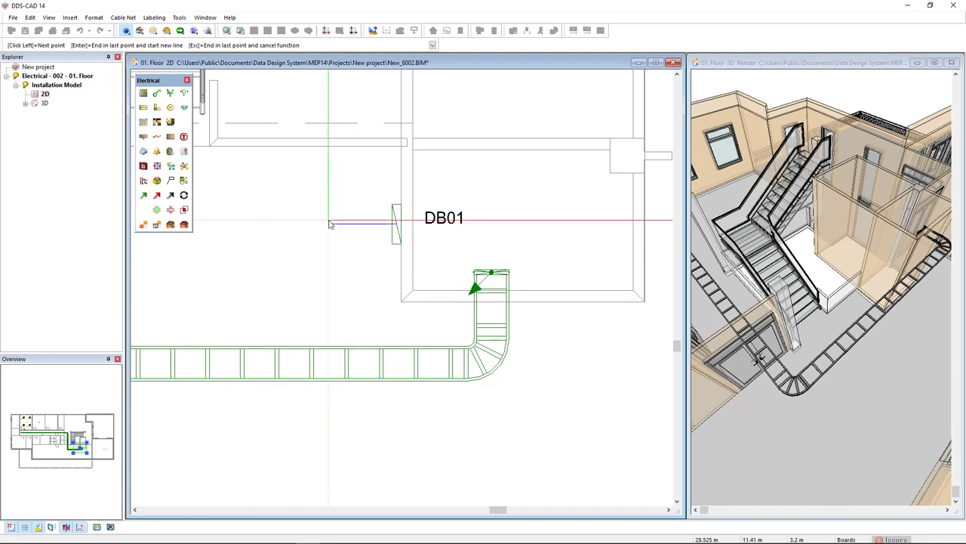
left_click(399, 302)
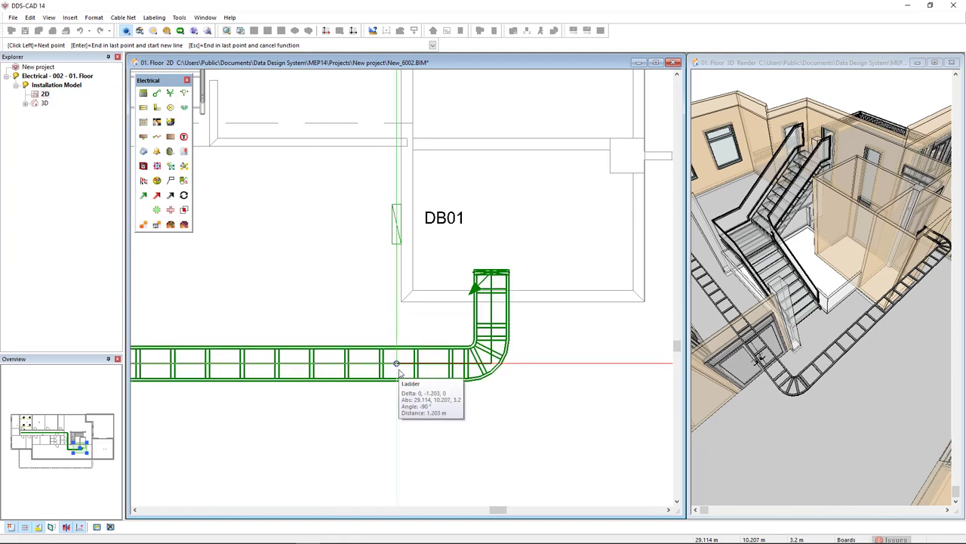
left_click(398, 365)
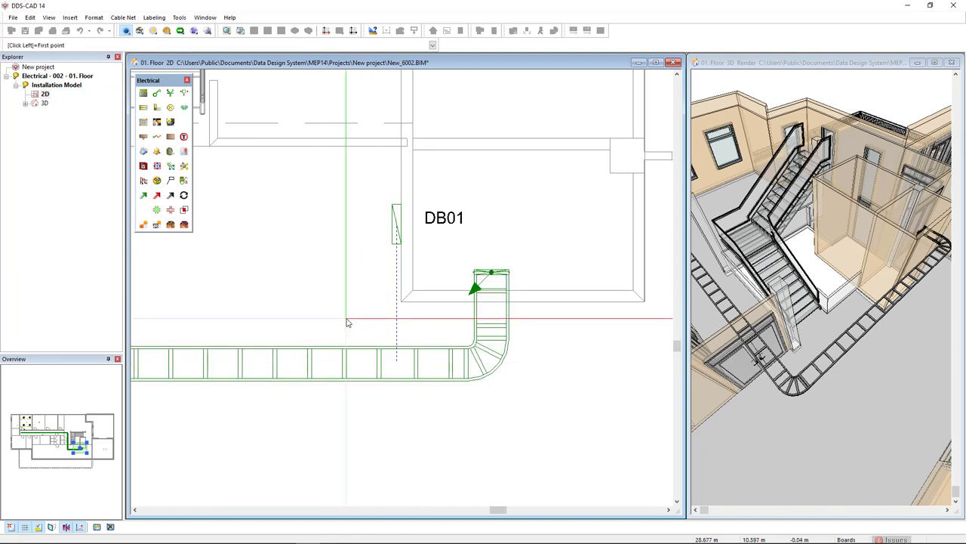
key("Escape")
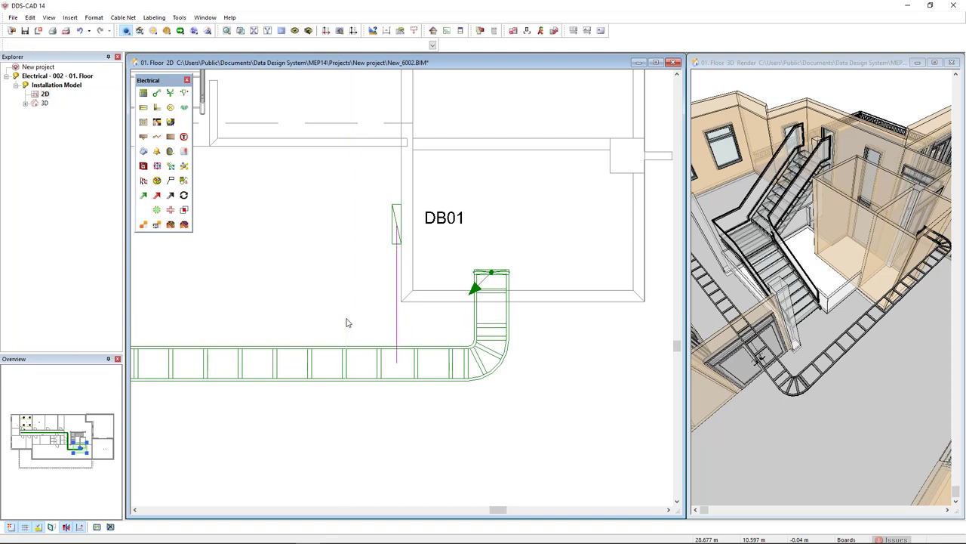
Examine the distribution board and its cable path in the 3D render view, then return to the 2D plan
left_click(834, 244)
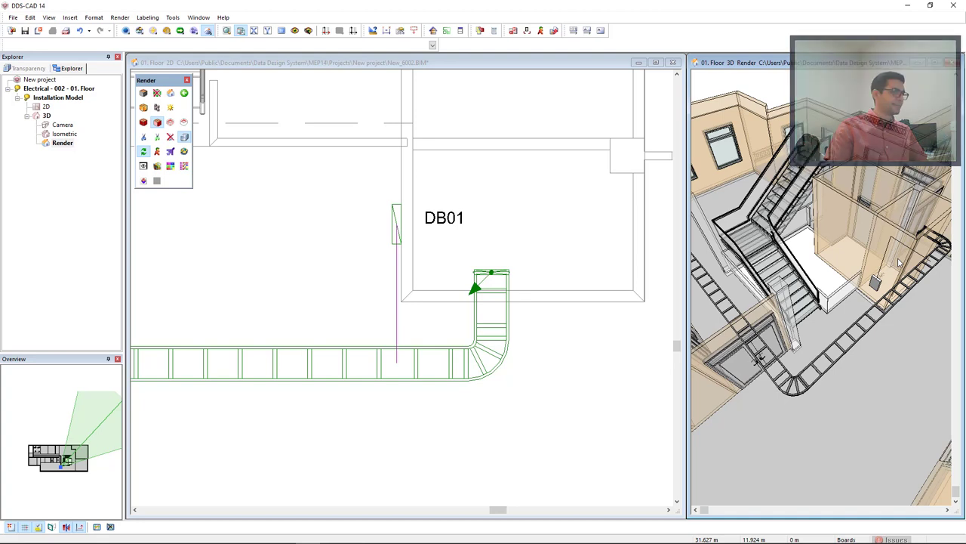
left_click(616, 396)
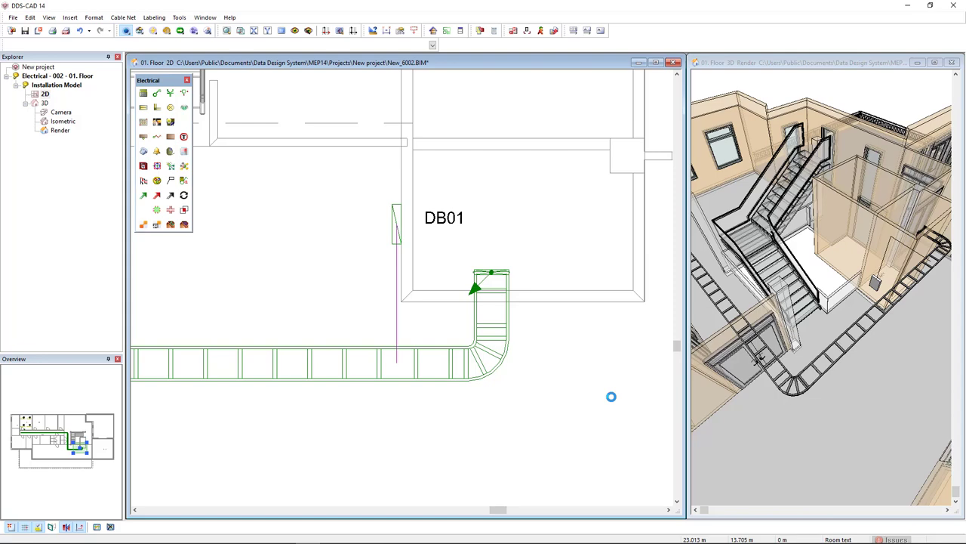
Display the Distribution Board Circuit List and load the circuits of board DB01
scroll(611, 397, "down", 5)
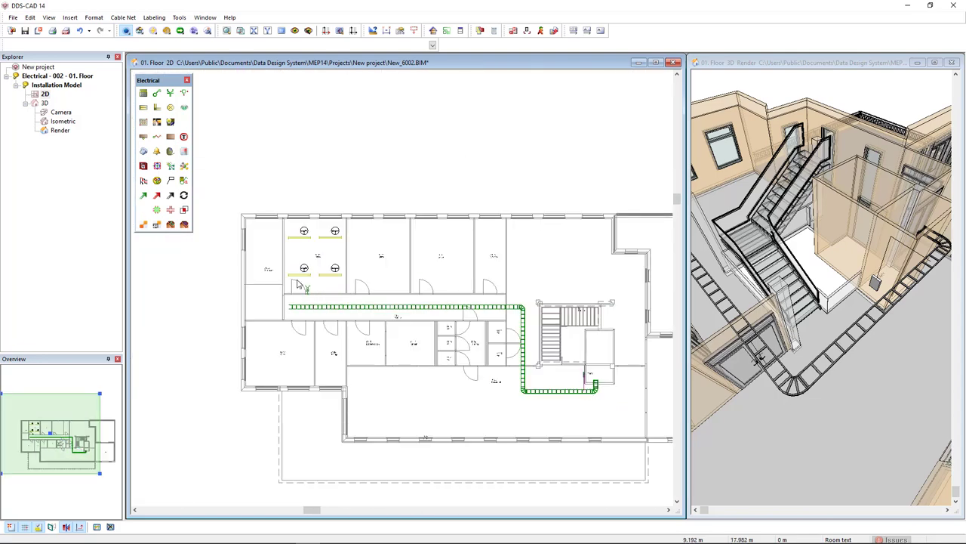
scroll(297, 284, "up", 4)
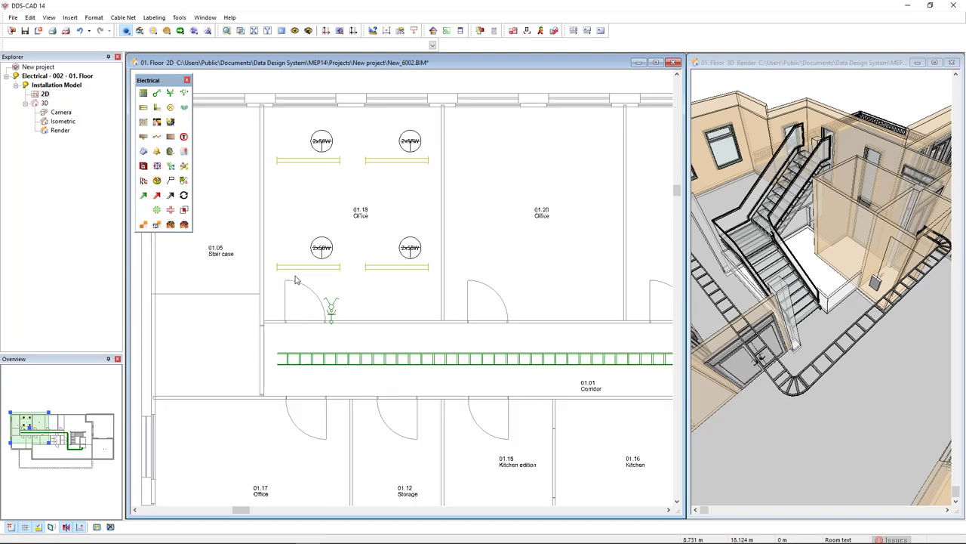
scroll(309, 268, "up", 4)
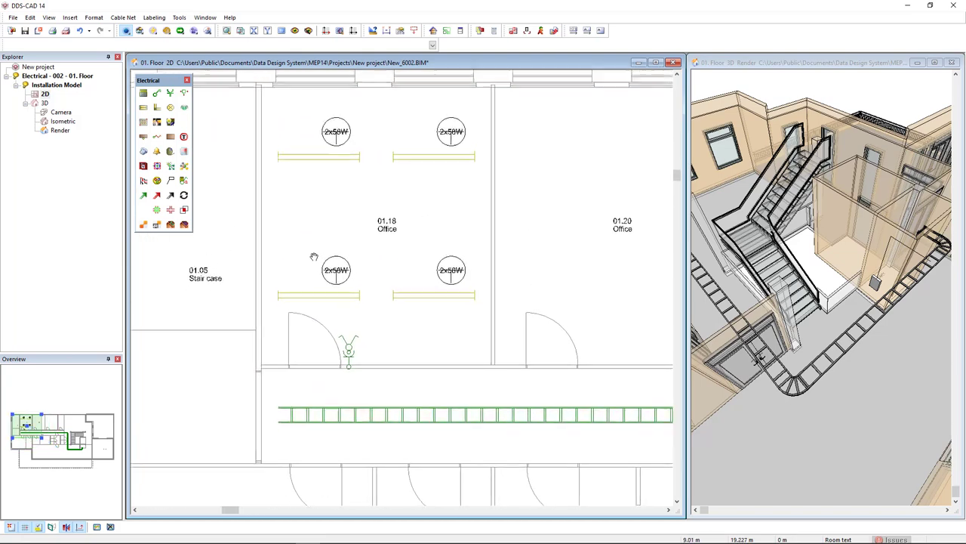
middle_click_drag(312, 258, 308, 270)
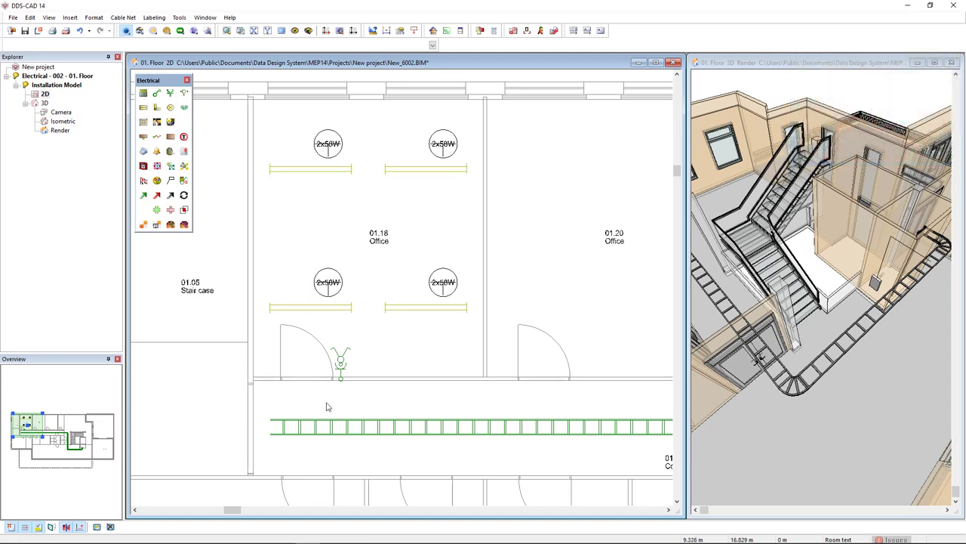
right_click(331, 527)
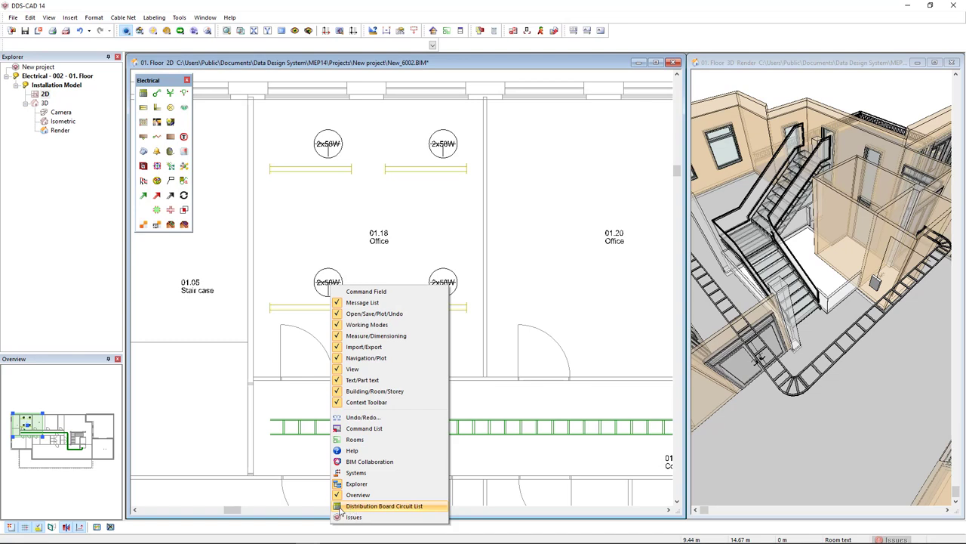
left_click(349, 506)
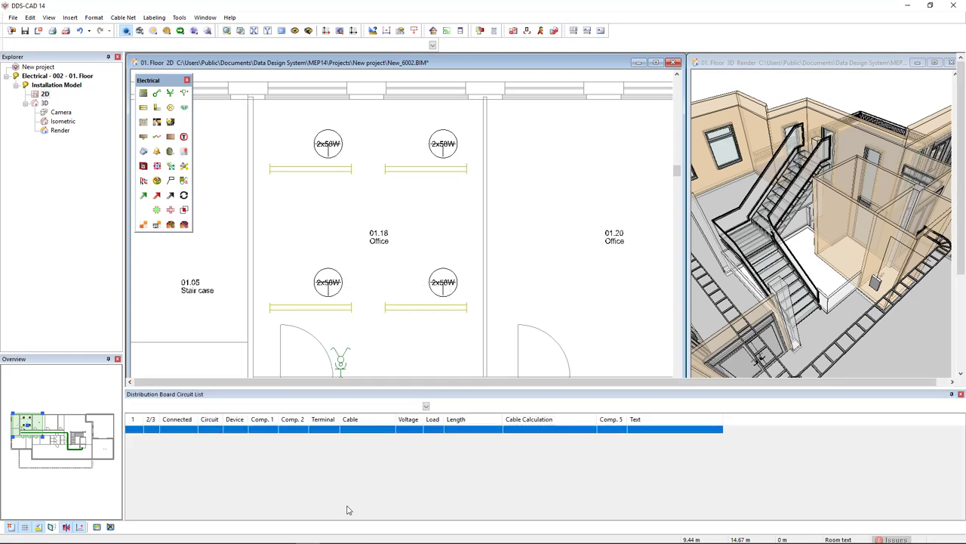
left_click(426, 407)
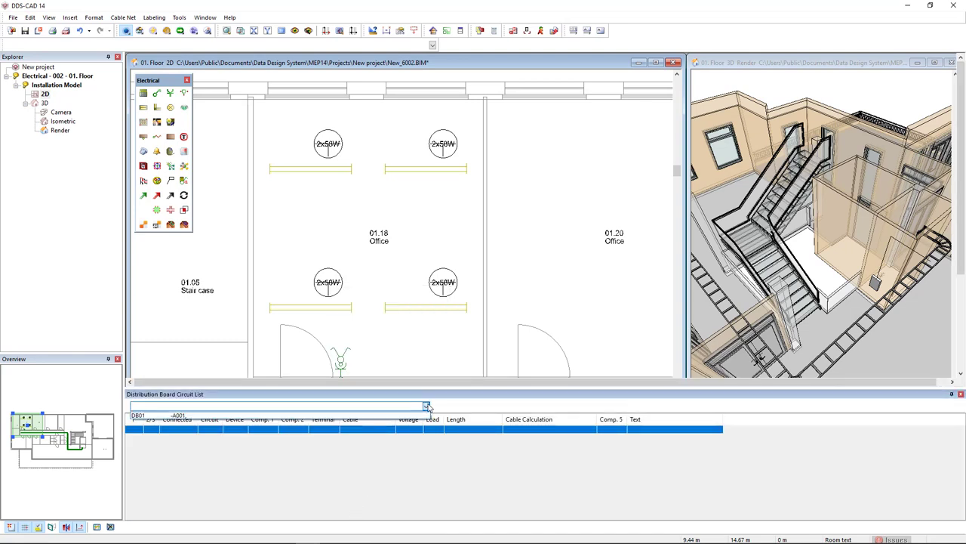
left_click(389, 416)
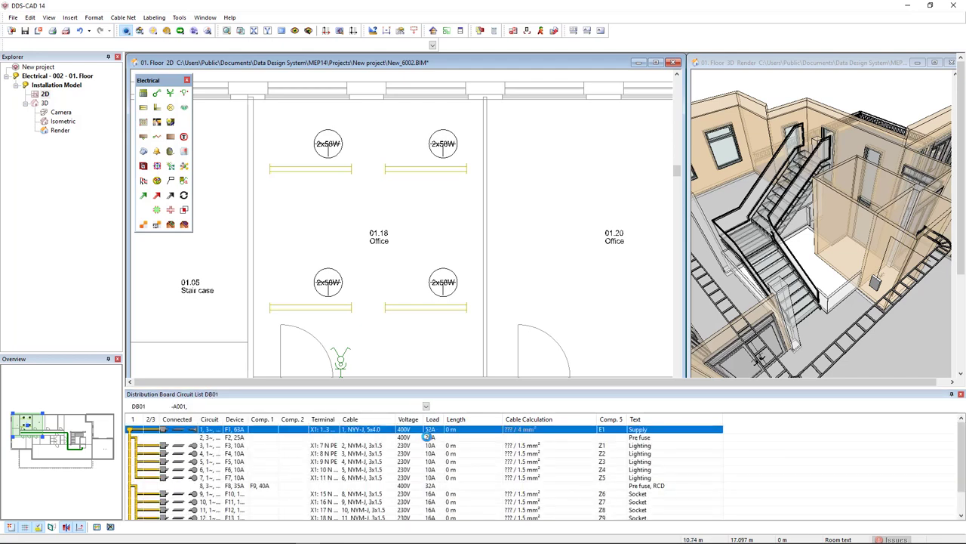
Start drawing the cable for lighting circuit 3 with a 2.5 mm² cross-section and a conduit
left_click(181, 447)
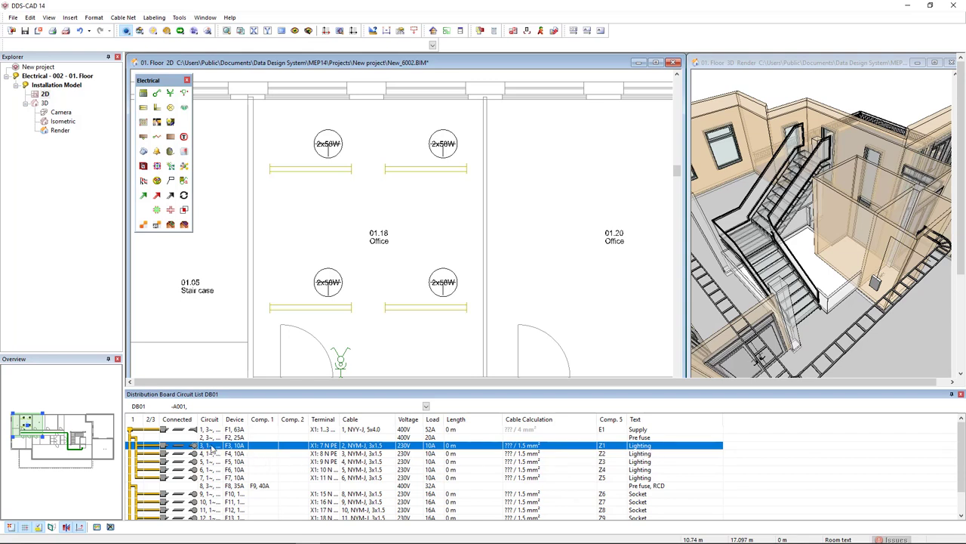
right_click(212, 448)
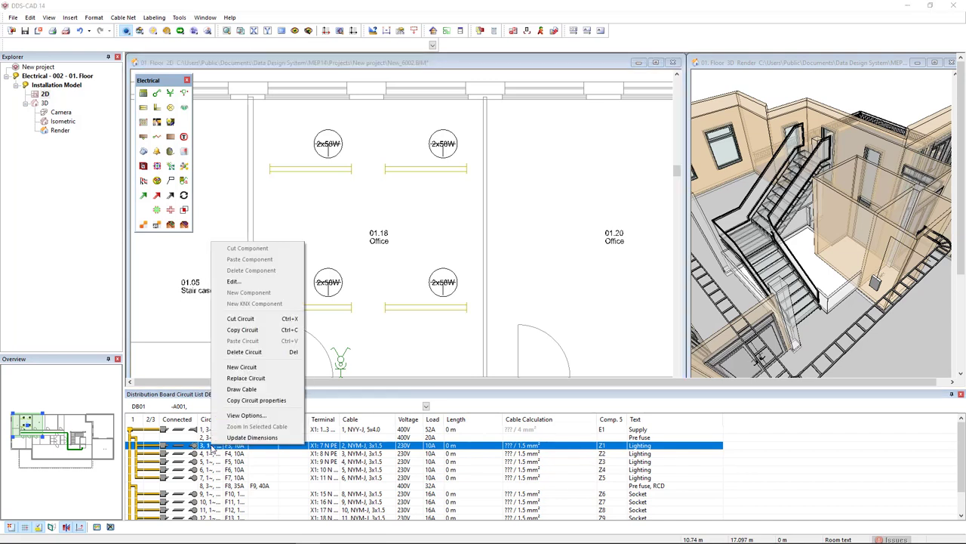
left_click(272, 390)
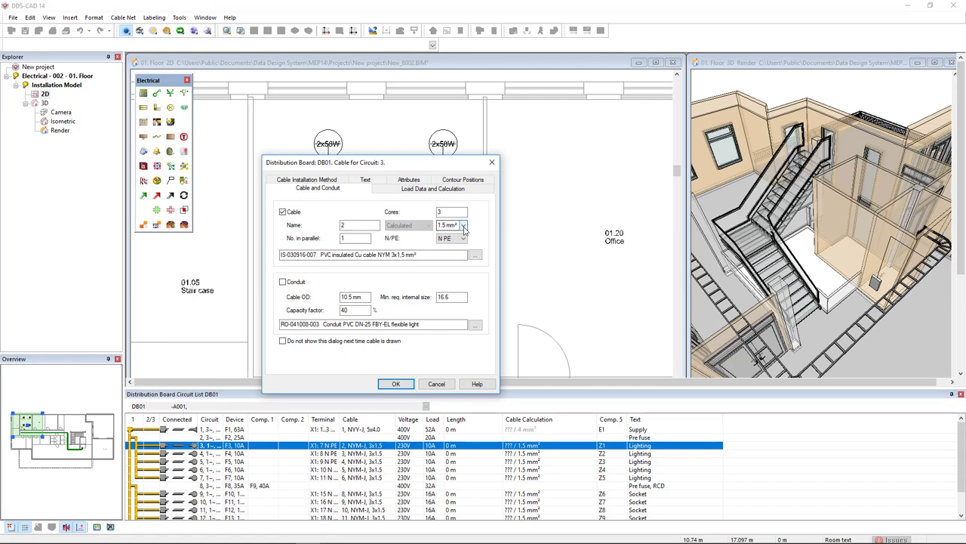
left_click(464, 226)
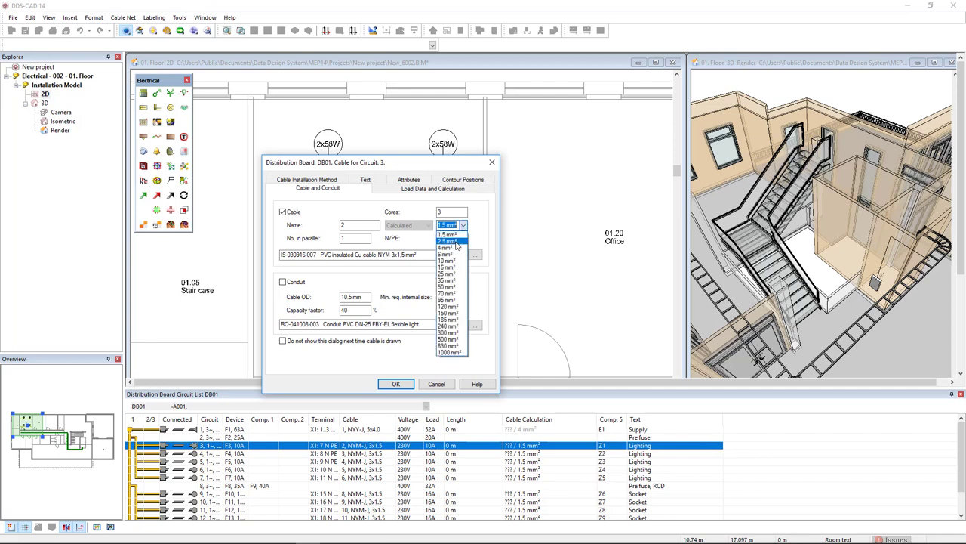
left_click(450, 241)
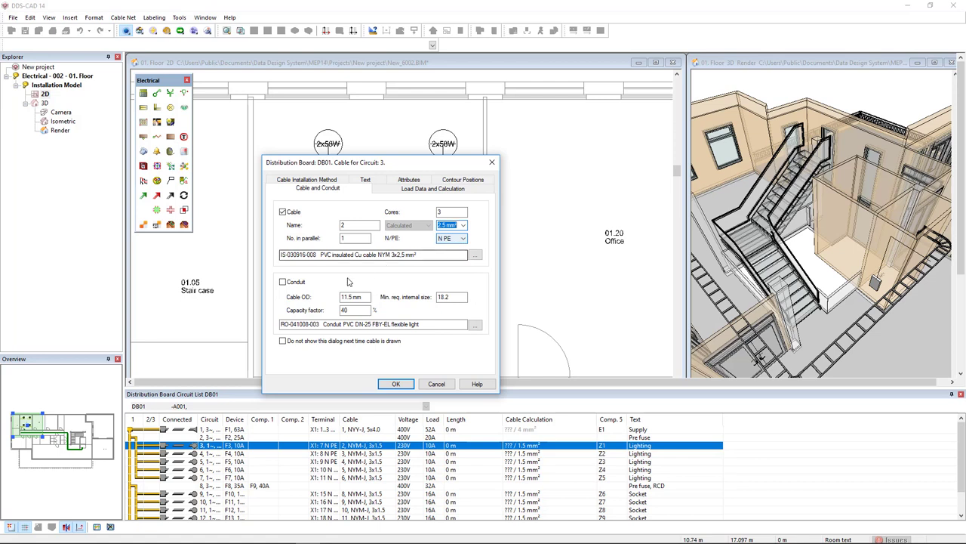
left_click(283, 282)
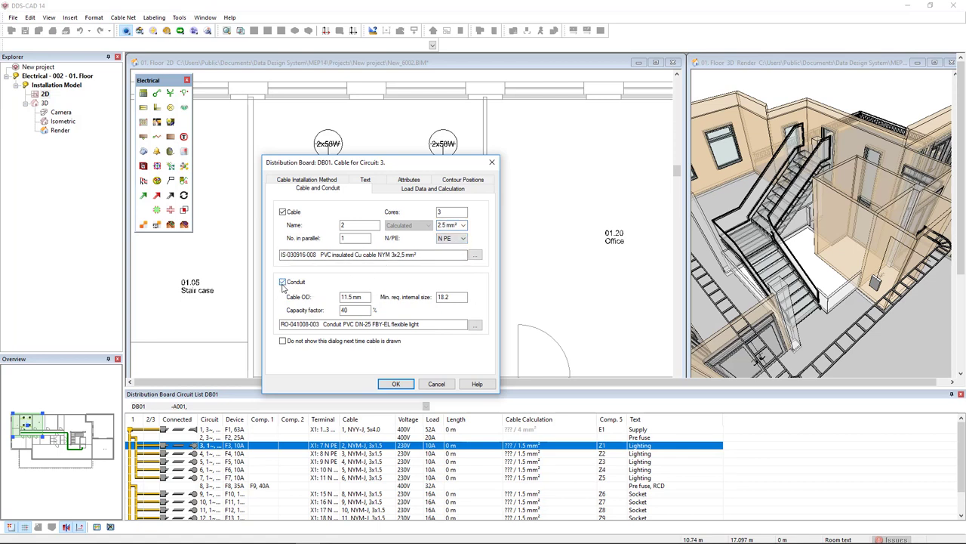
left_click(396, 384)
Draw circuit 3's cable from the cable ladder in the corridor through the four fluorescent lamps in office 01.18
middle_click_drag(393, 301, 396, 219)
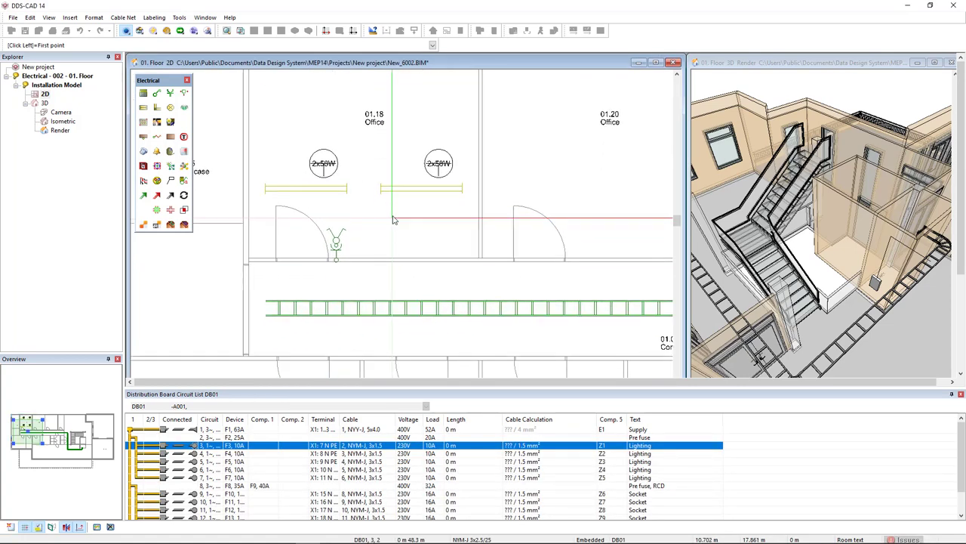
left_click(429, 310)
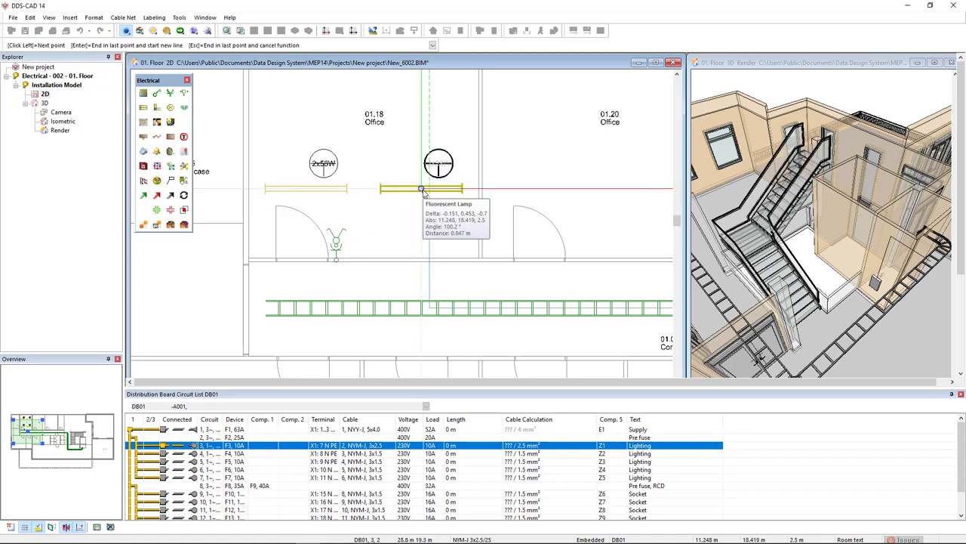
left_click(422, 190)
scroll(430, 204, "up", 5)
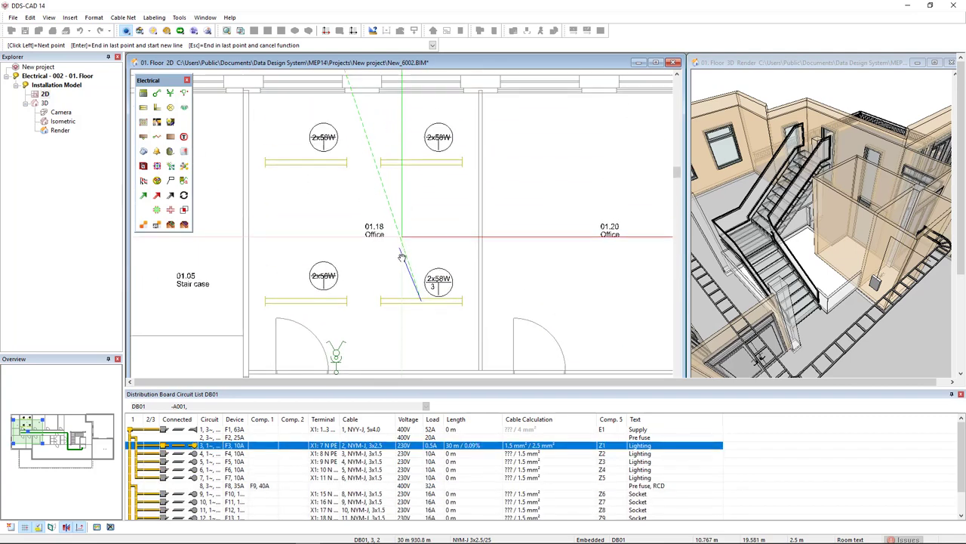
left_click(423, 205)
left_click(310, 206)
scroll(326, 244, "down", 3)
left_click(326, 208)
Extend the circuit 3 cable to the switch beside the door of office 01.18 and end the cable there
scroll(328, 295, "up", 3)
middle_click_drag(329, 295, 285, 207)
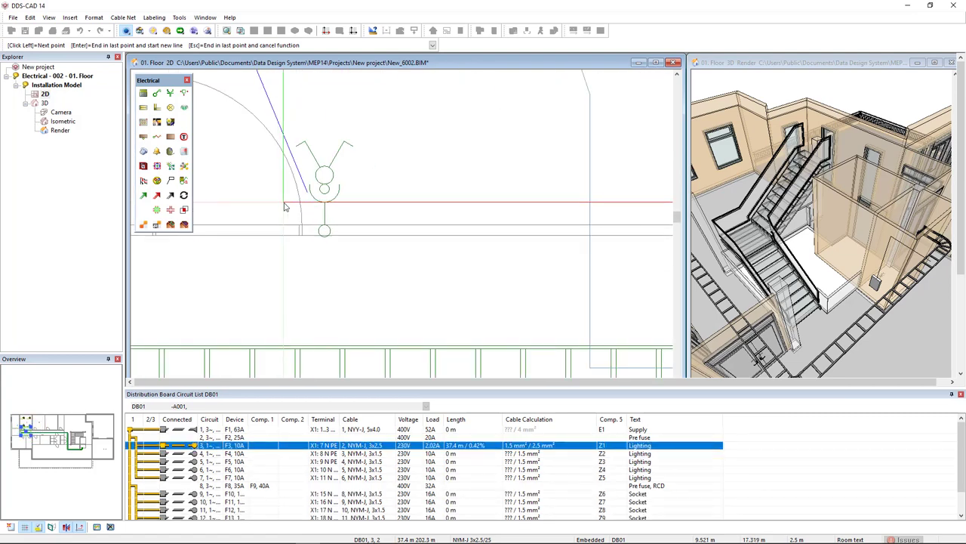
left_click(324, 191)
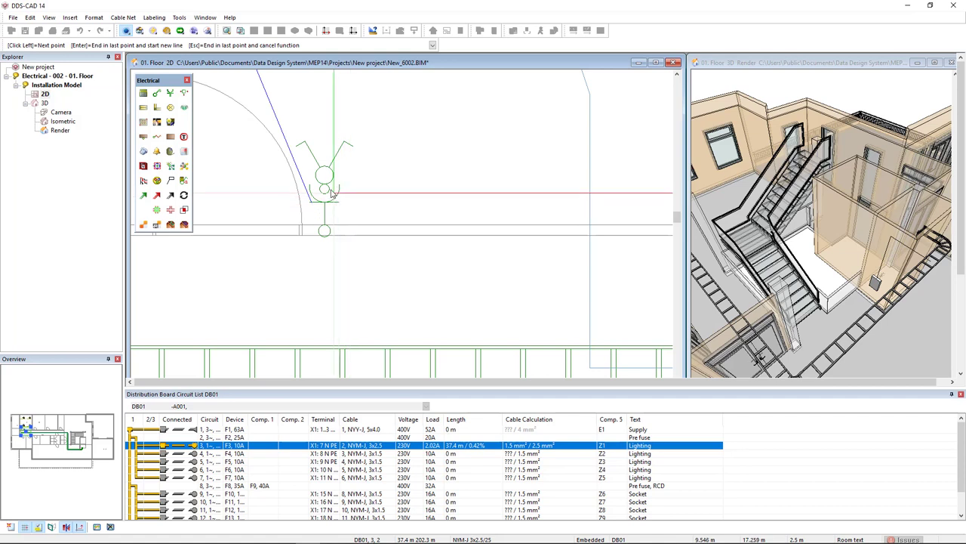
left_click(325, 191)
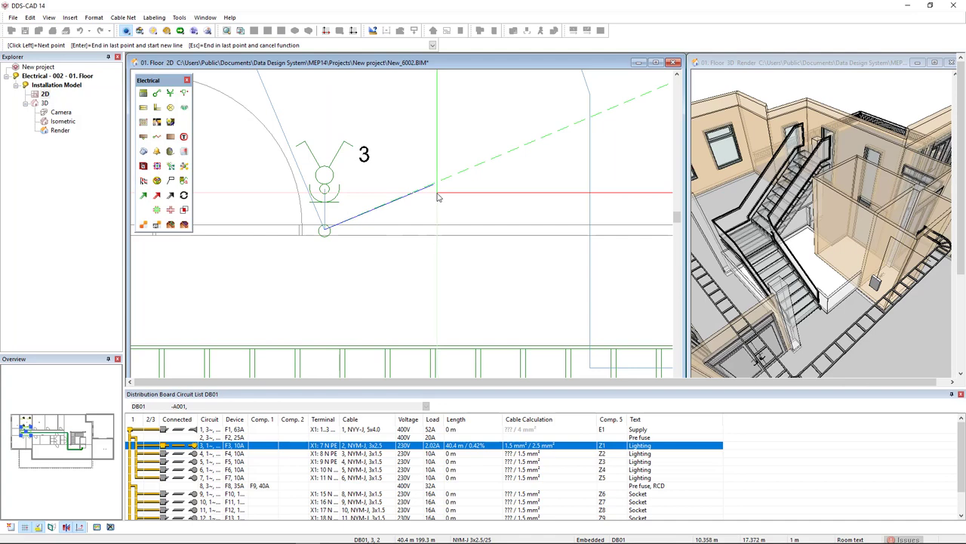
key("Escape")
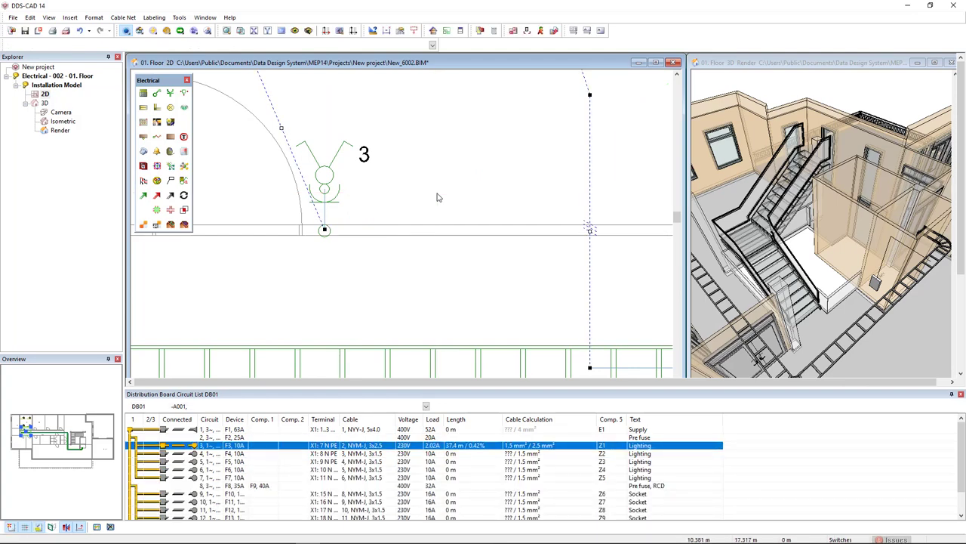
key("Escape")
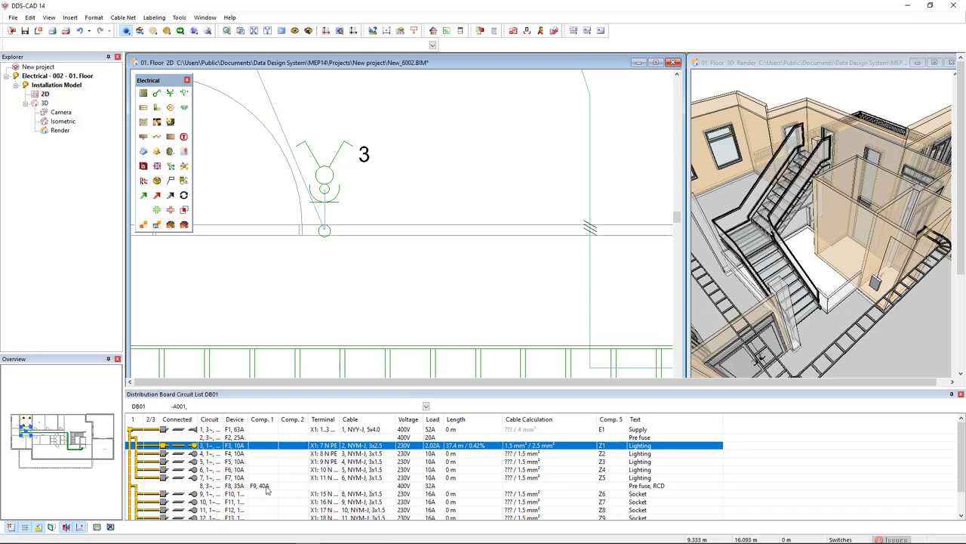
Start drawing the cable for socket circuit 9 with a 2.5 mm² cross-section, keeping the conduit included
left_click(172, 495)
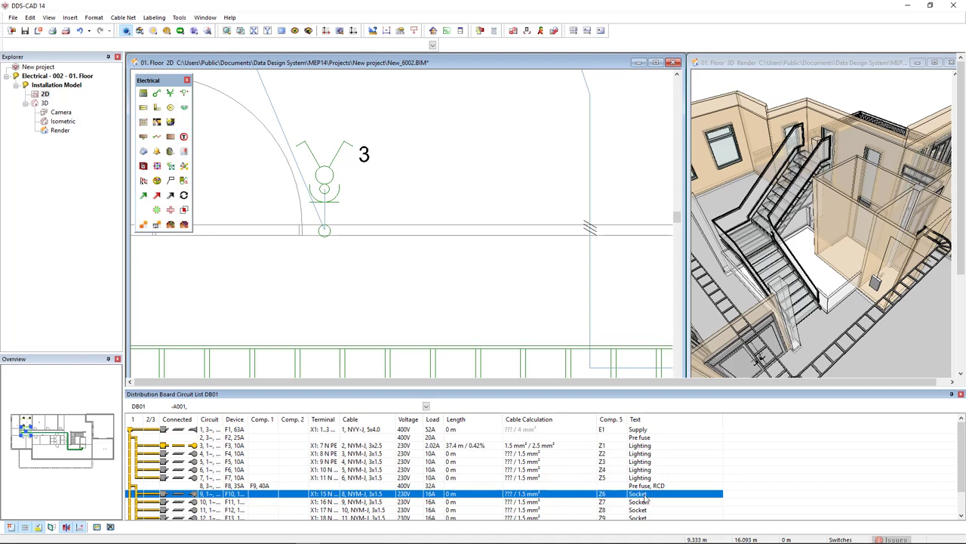
right_click(176, 498)
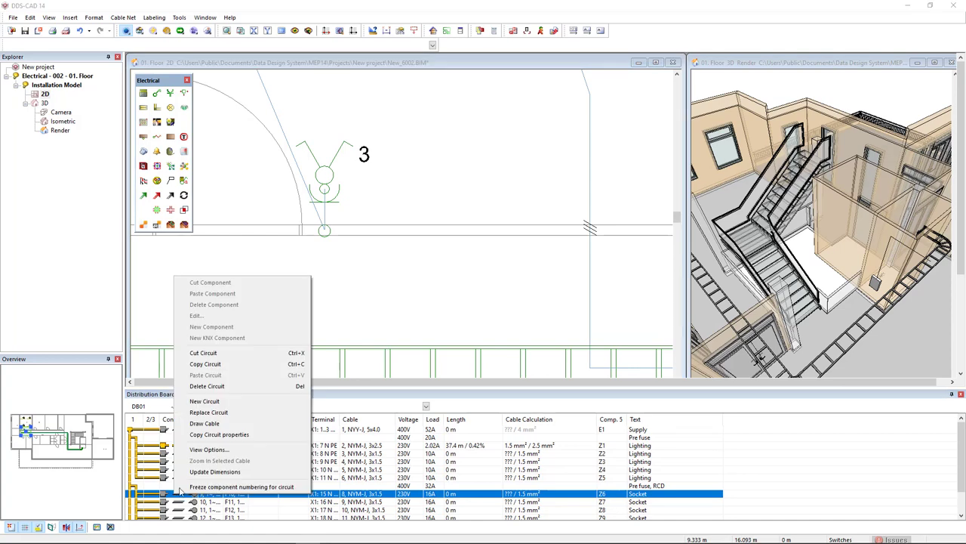
left_click(205, 423)
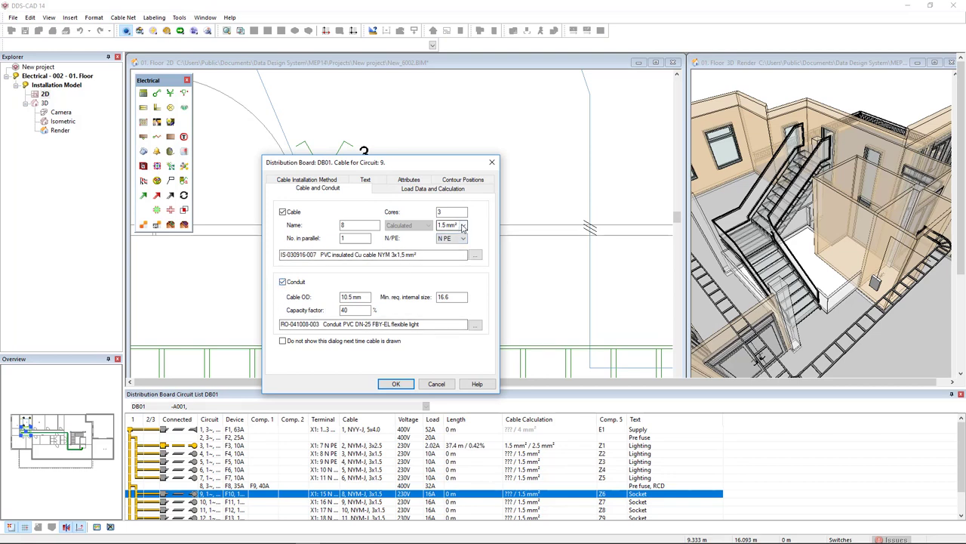
left_click(463, 226)
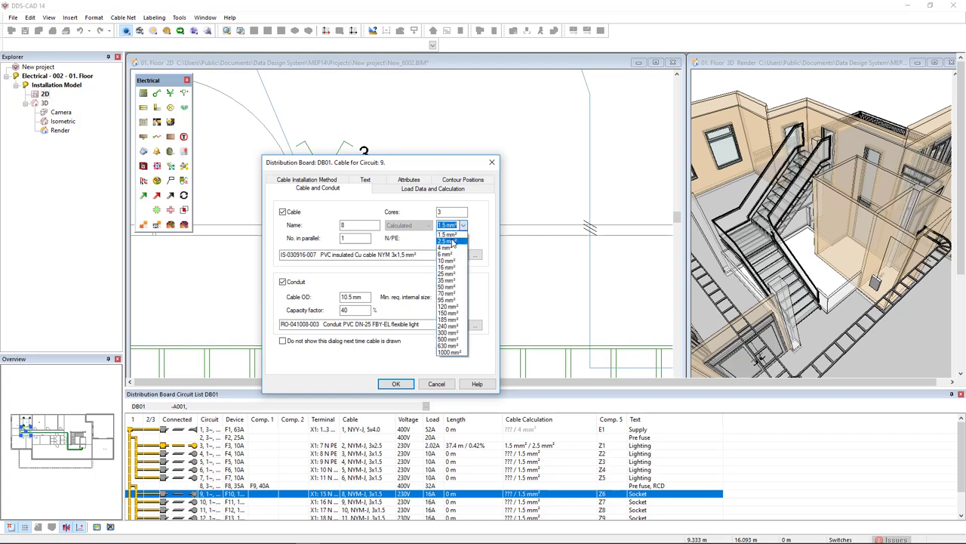
left_click(451, 241)
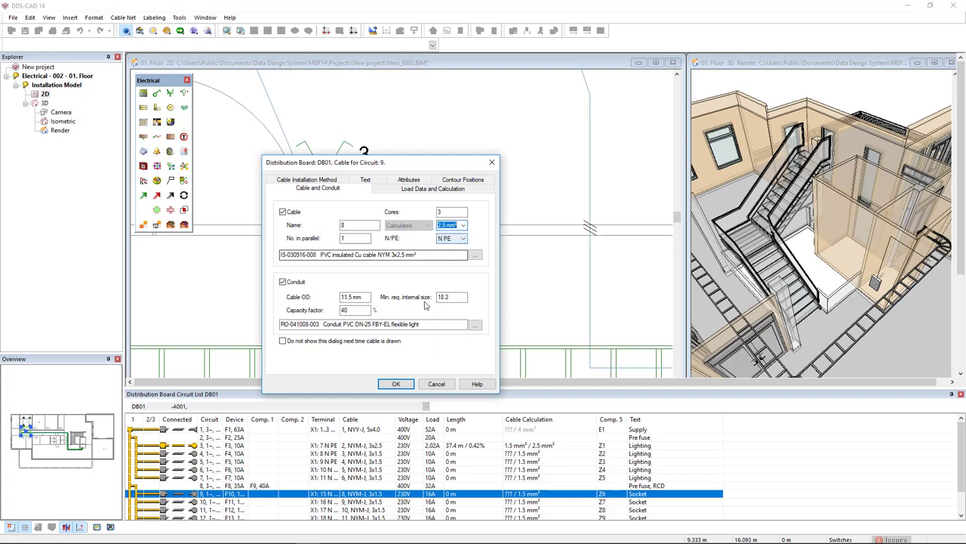
left_click(398, 384)
Draw circuit 9's cable from a branch on the lighting cable at the corridor wall to the socket beside the office 01.18 door
scroll(420, 314, "down", 4)
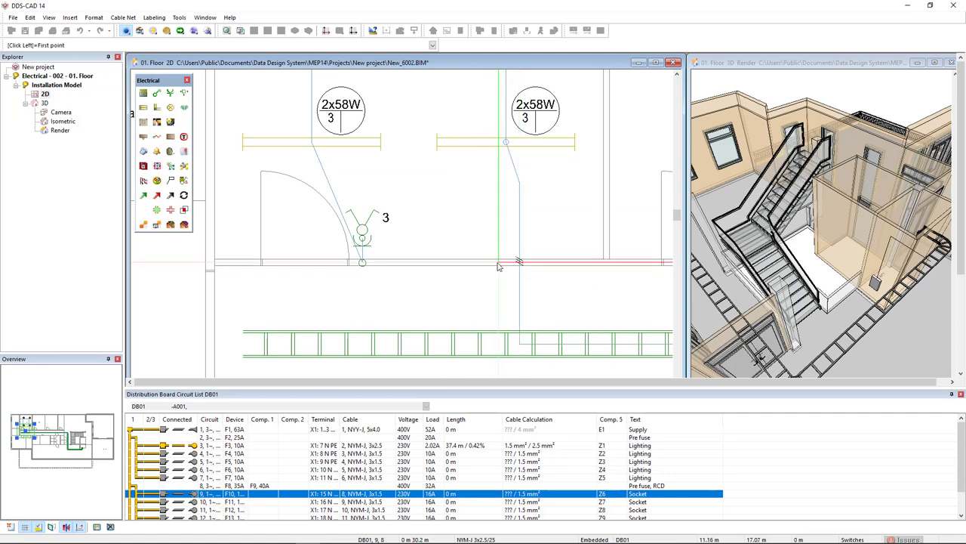
scroll(499, 266, "up", 1)
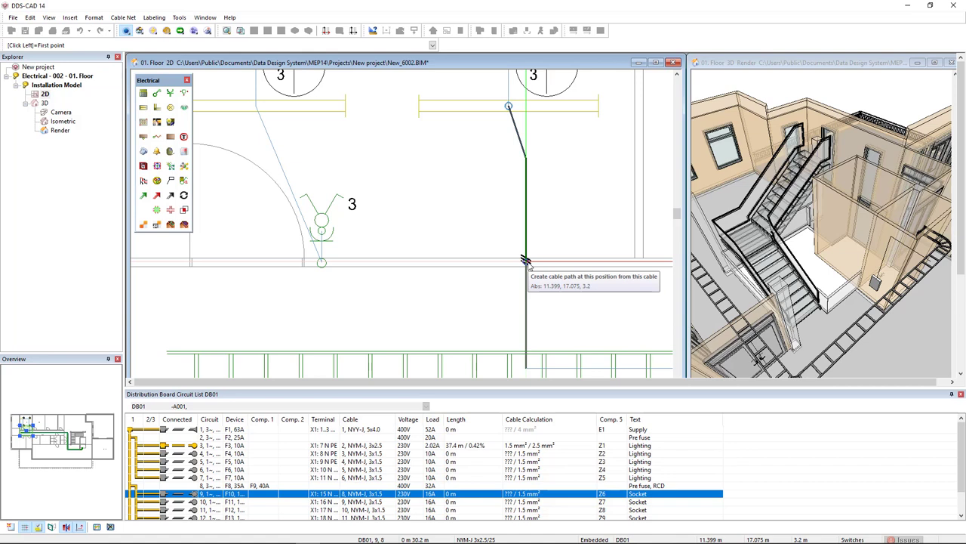
left_click(527, 262)
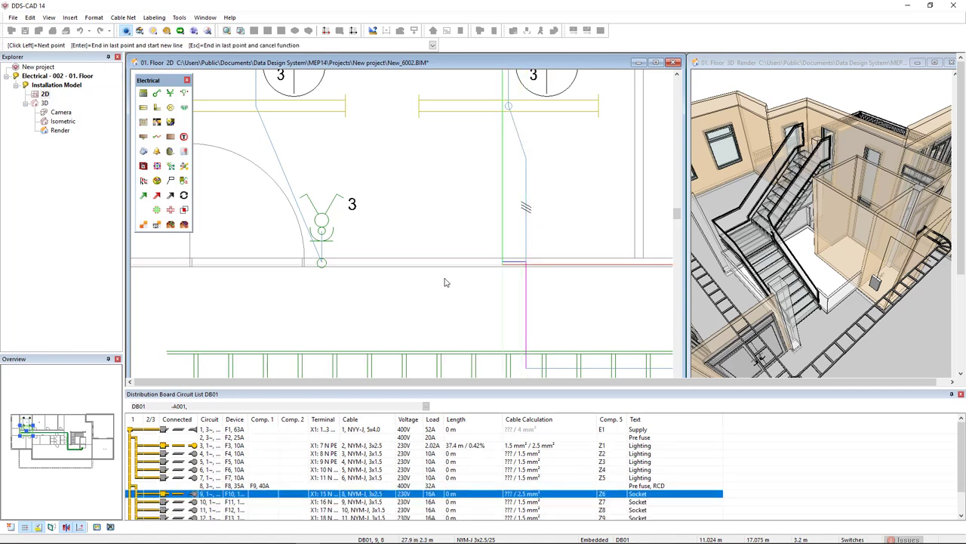
scroll(317, 264, "up", 2)
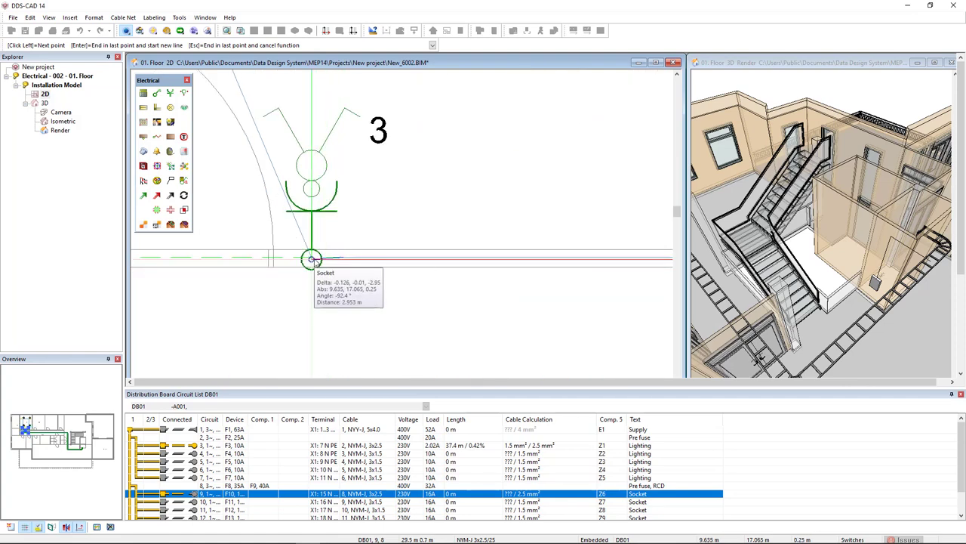
left_click(312, 260)
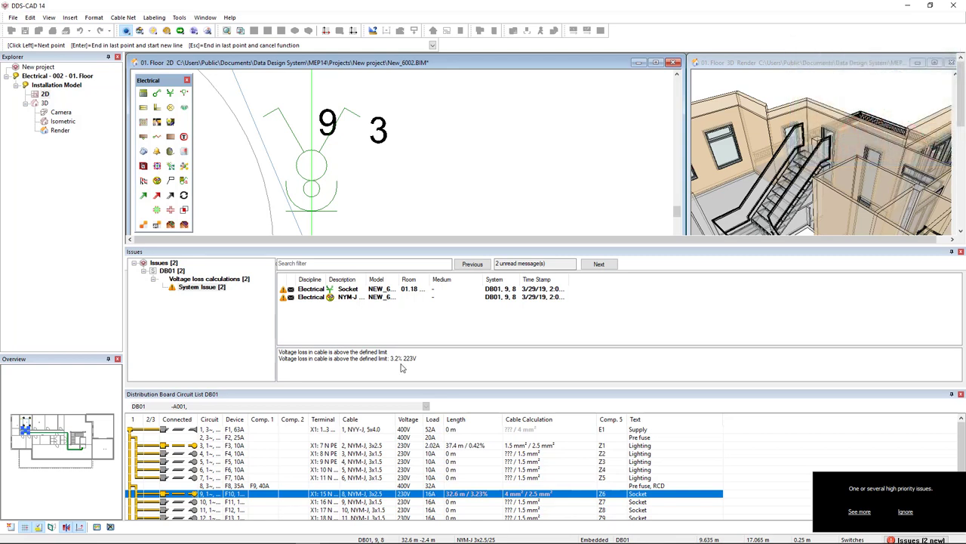
scroll(352, 182, "down", 3)
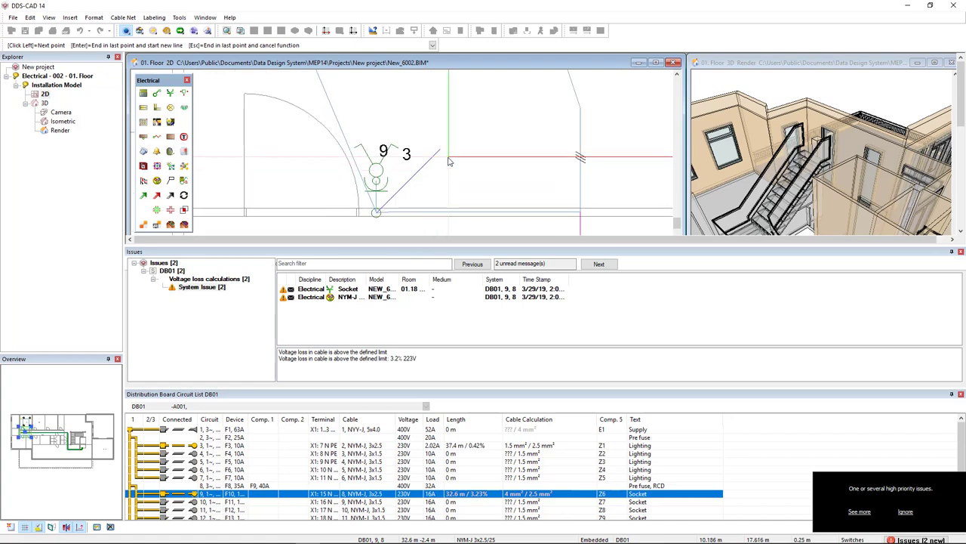
key("Escape")
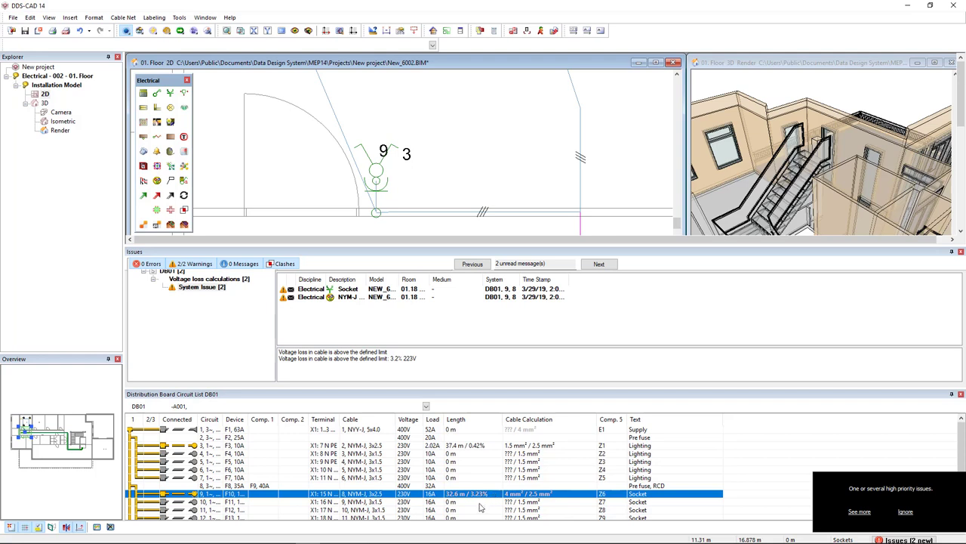
Review the IEC 60364 cable calculation for circuit 9, including voltage drop, and apply the 4 mm² cross-section
left_click(480, 504)
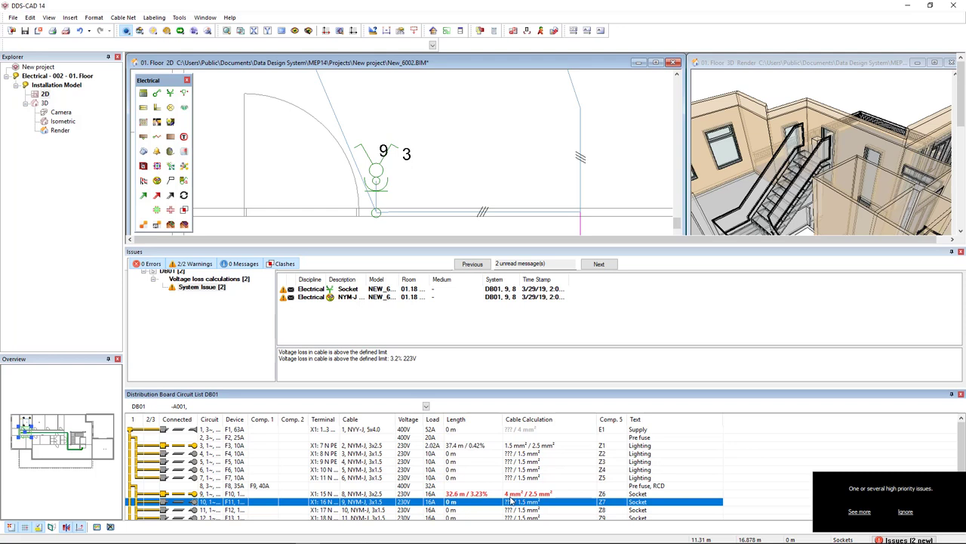
key("Up")
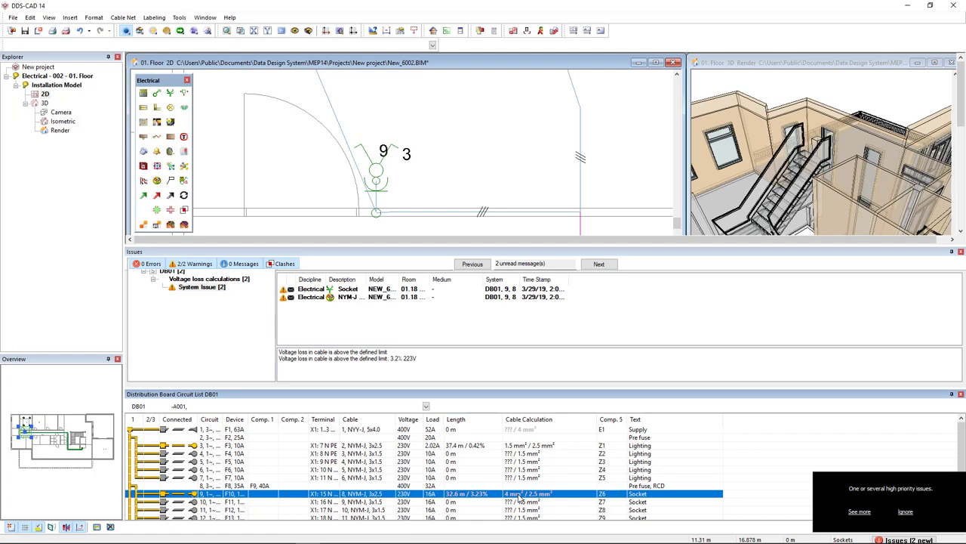
double_click(520, 498)
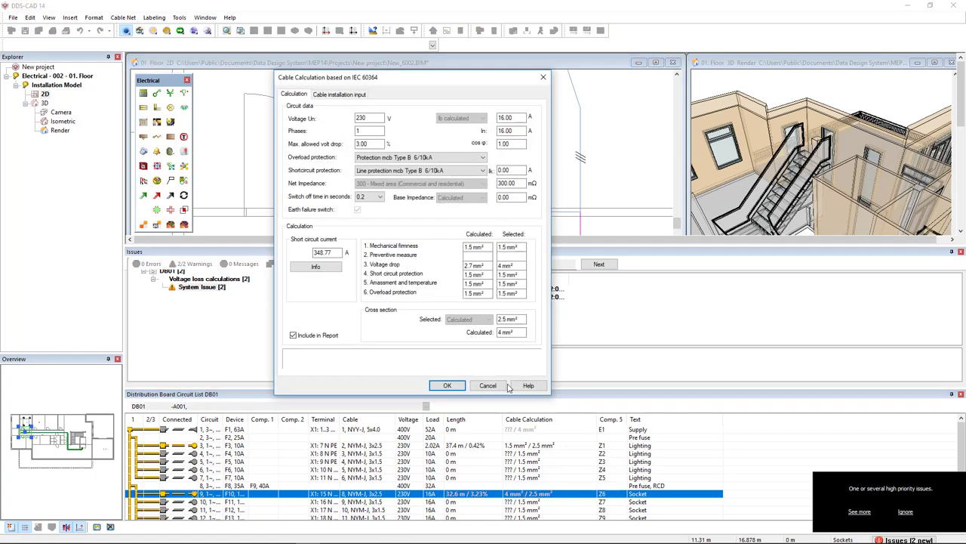
double_click(466, 265)
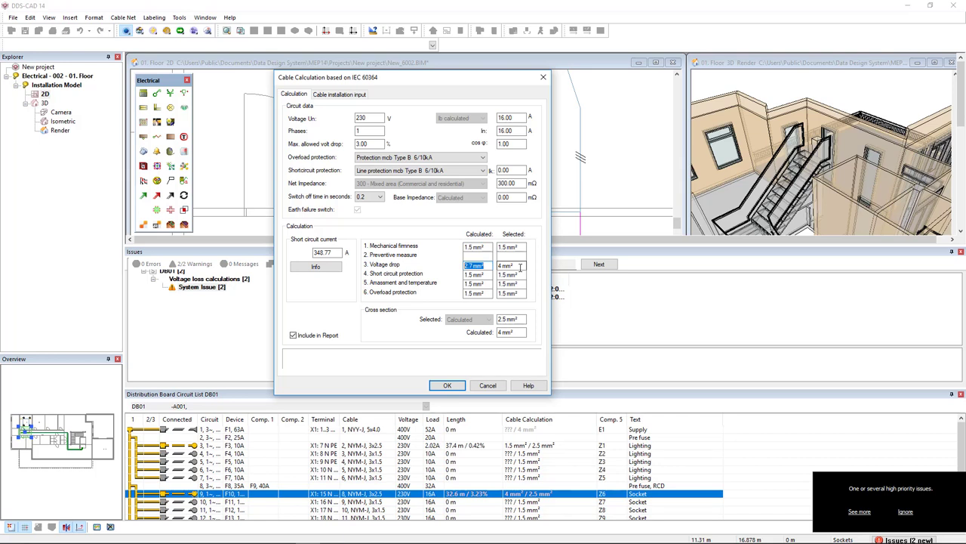
left_click(518, 268)
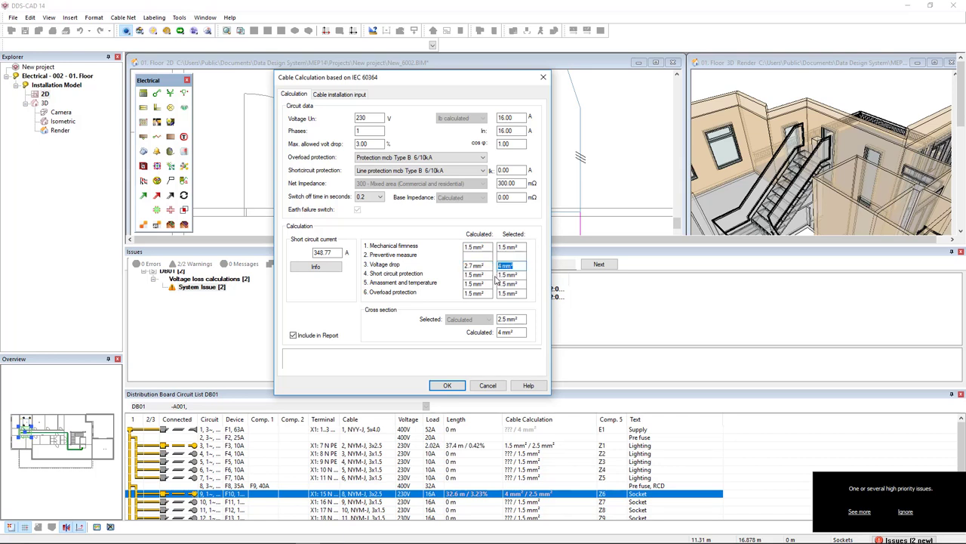
left_click(447, 386)
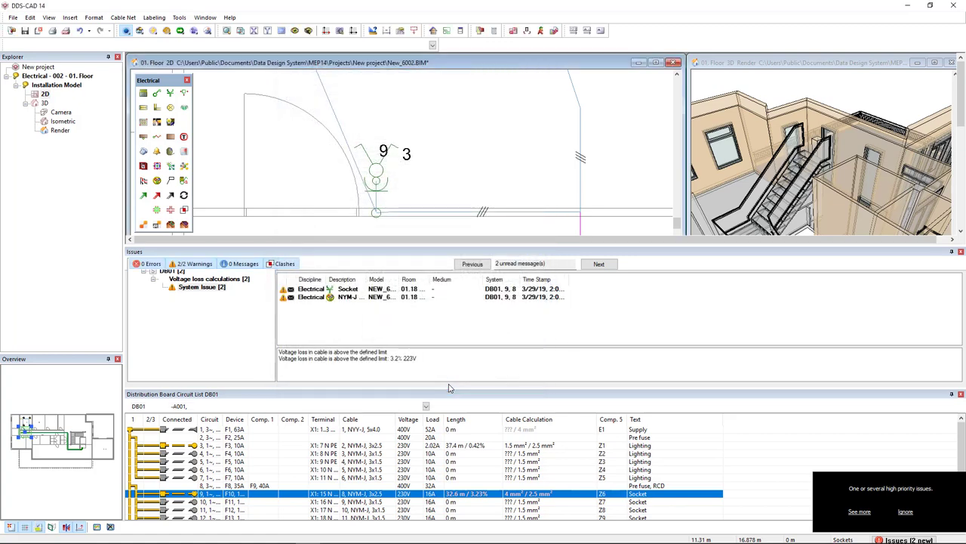
Check the load data and voltage drop of the circuit 9 cable, and close the Issues list
left_click(463, 502)
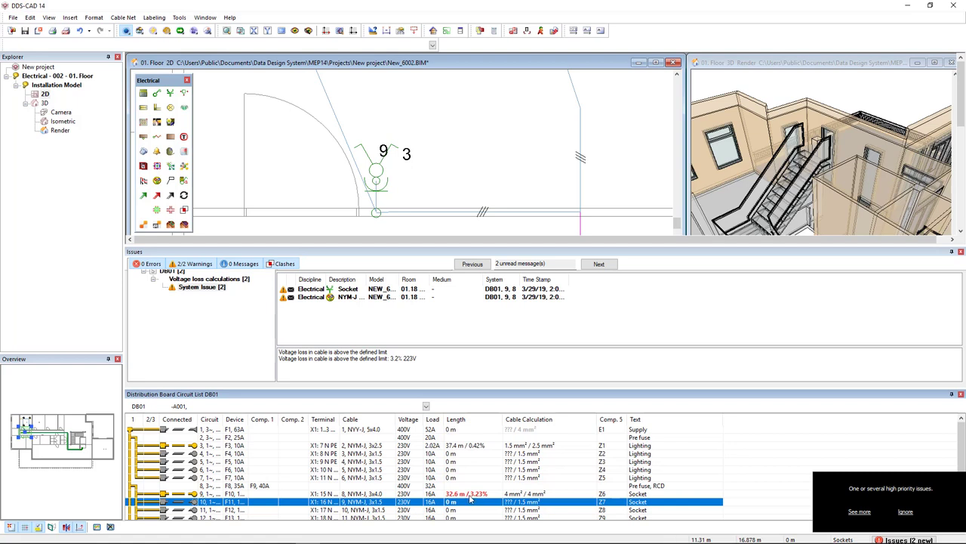
left_click(468, 494)
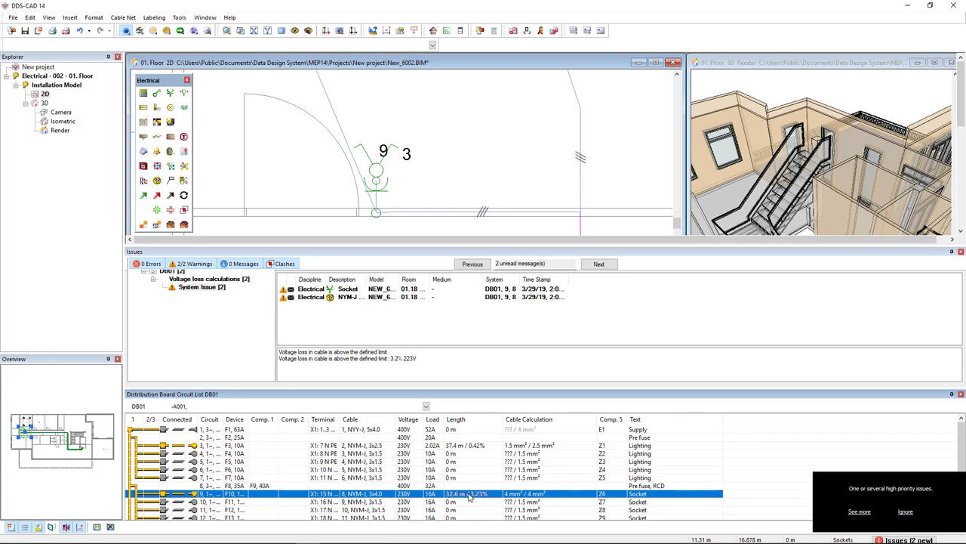
double_click(468, 494)
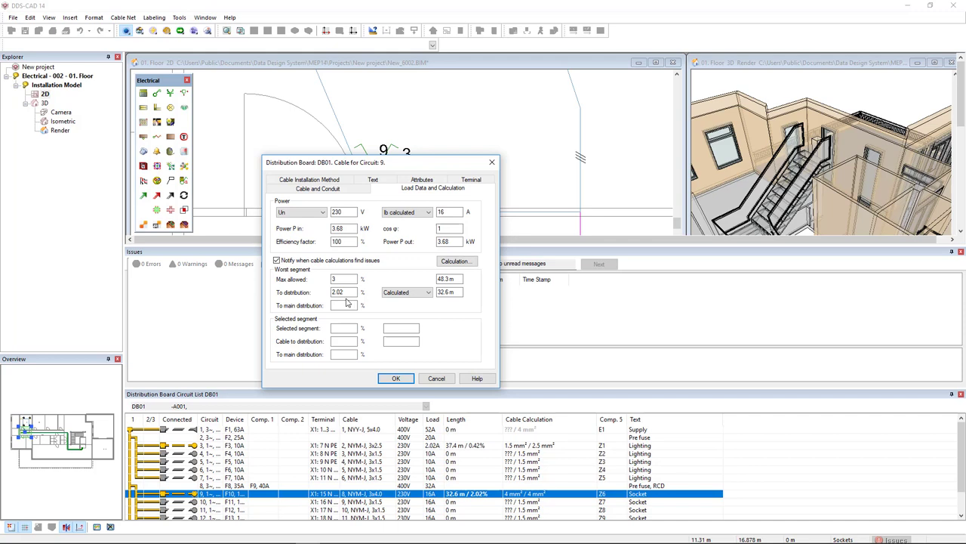
left_click(397, 378)
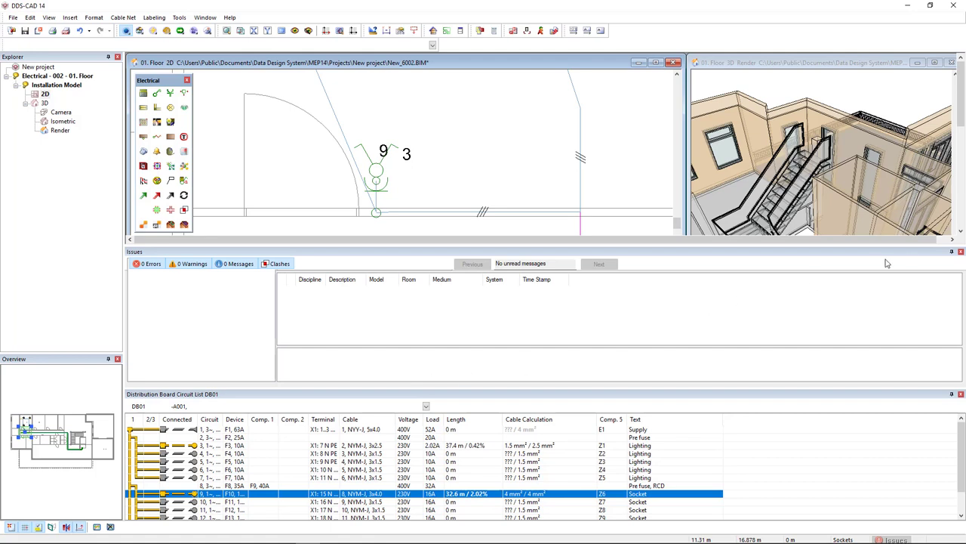
left_click(961, 252)
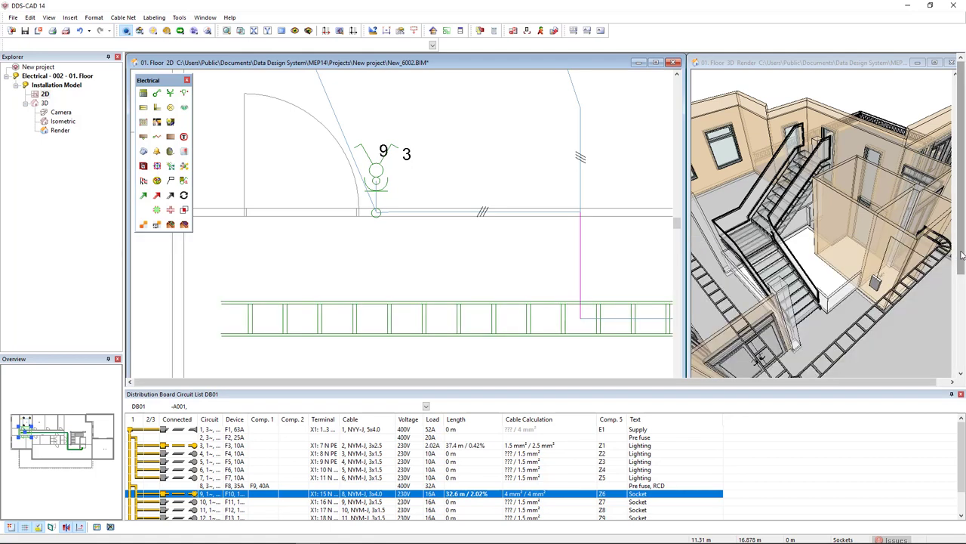
Open distribution board DB01's circuit list, start the reports for board A001 DB01, and maximize the Reports window
left_click(885, 272)
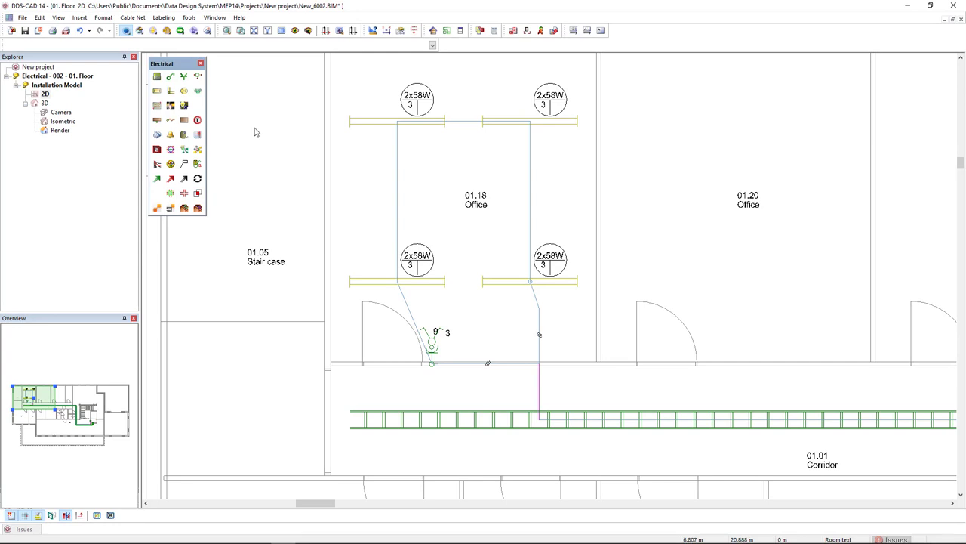
left_click(160, 78)
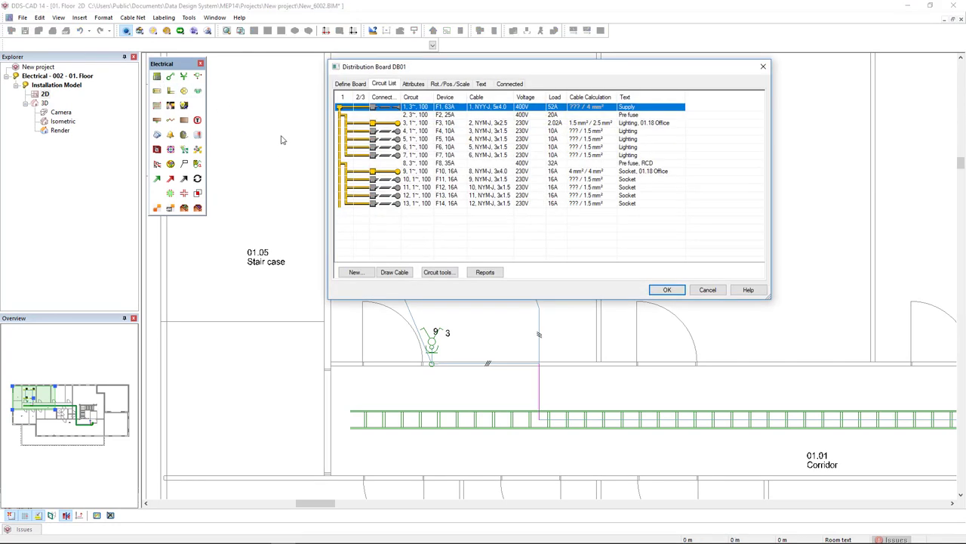
left_click(487, 273)
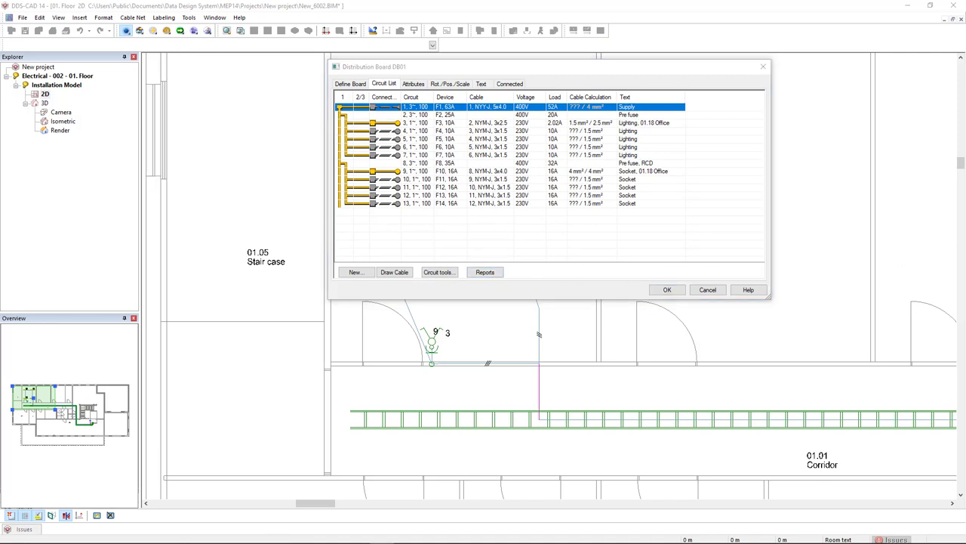
left_click_drag(868, 80, 489, 73)
left_click(373, 102)
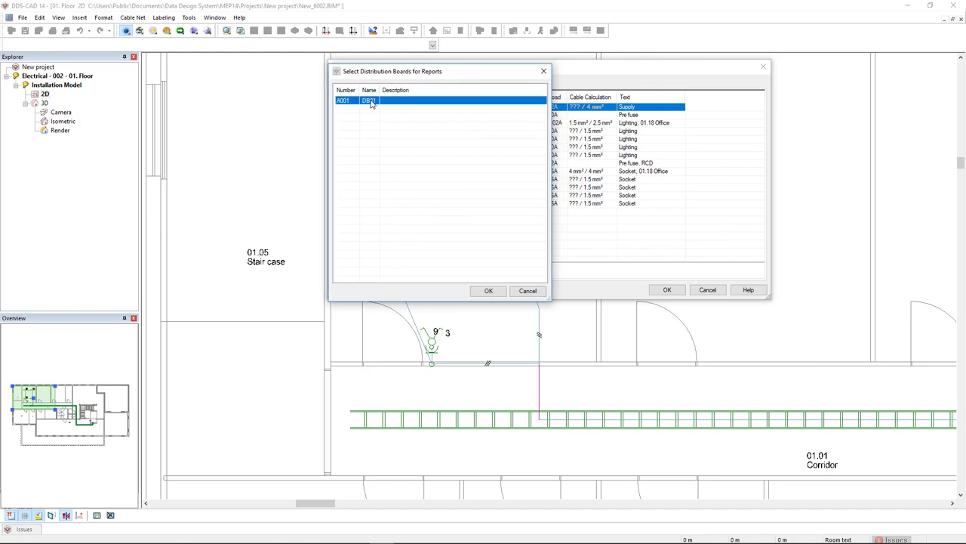
left_click(488, 291)
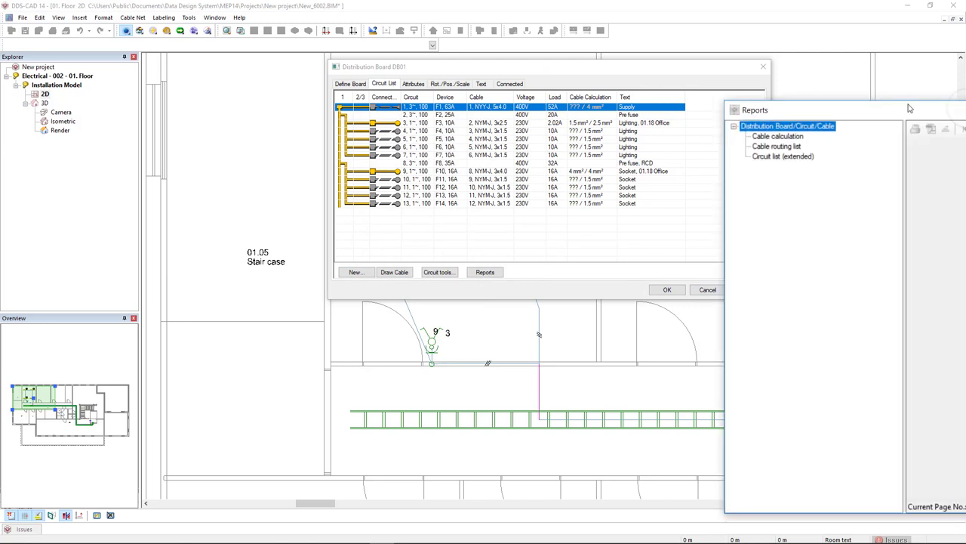
left_click_drag(858, 103, 368, 89)
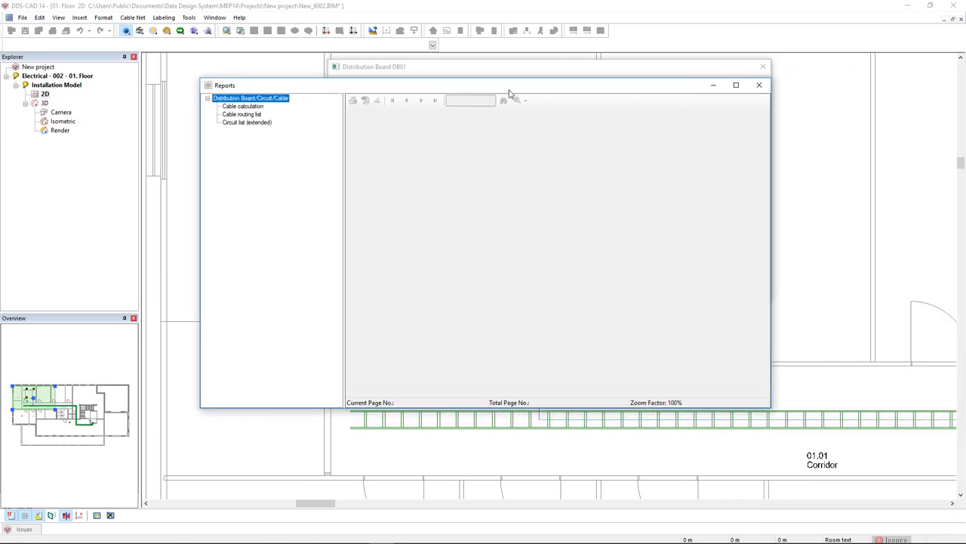
left_click(736, 85)
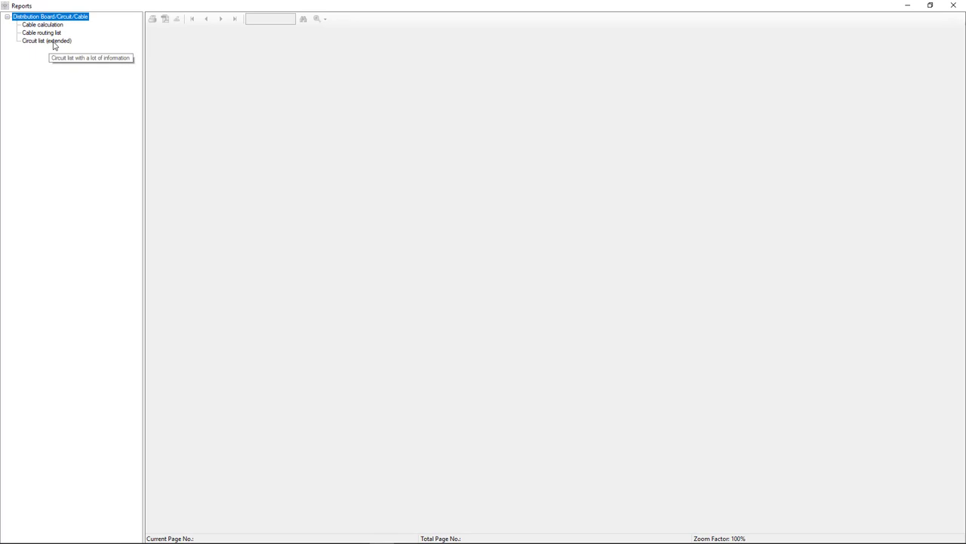
Generate the extended circuit list report with both the cover page and the circuit list included, and display page 2
left_click(49, 41)
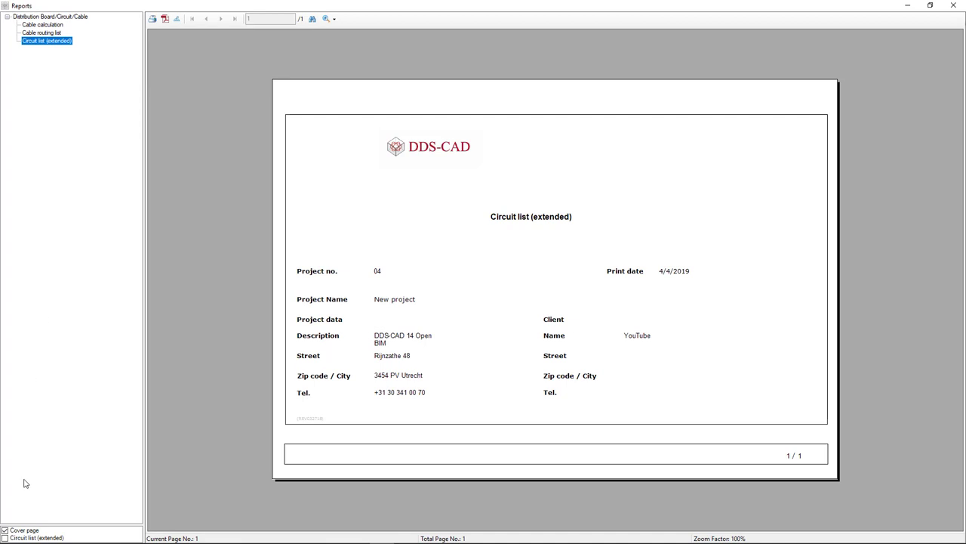
left_click(4, 538)
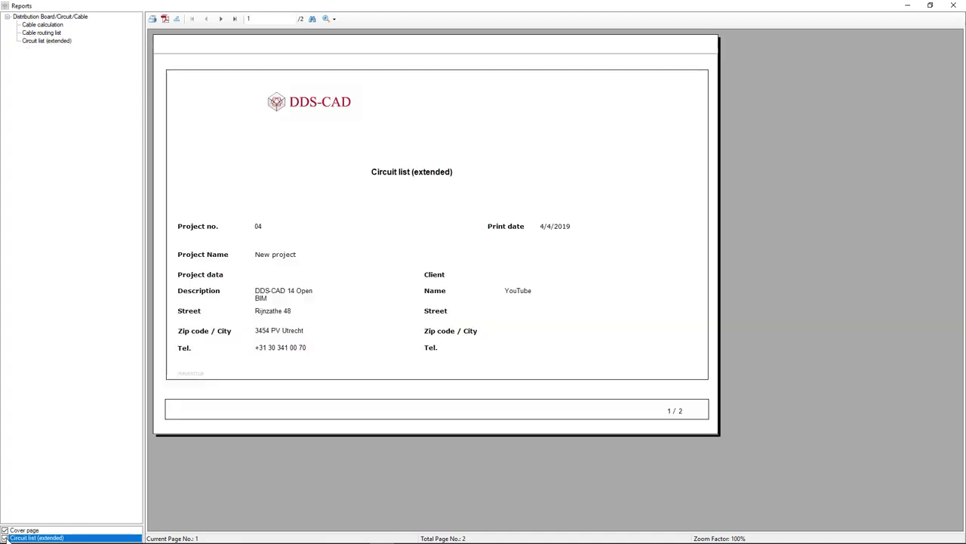
left_click(220, 19)
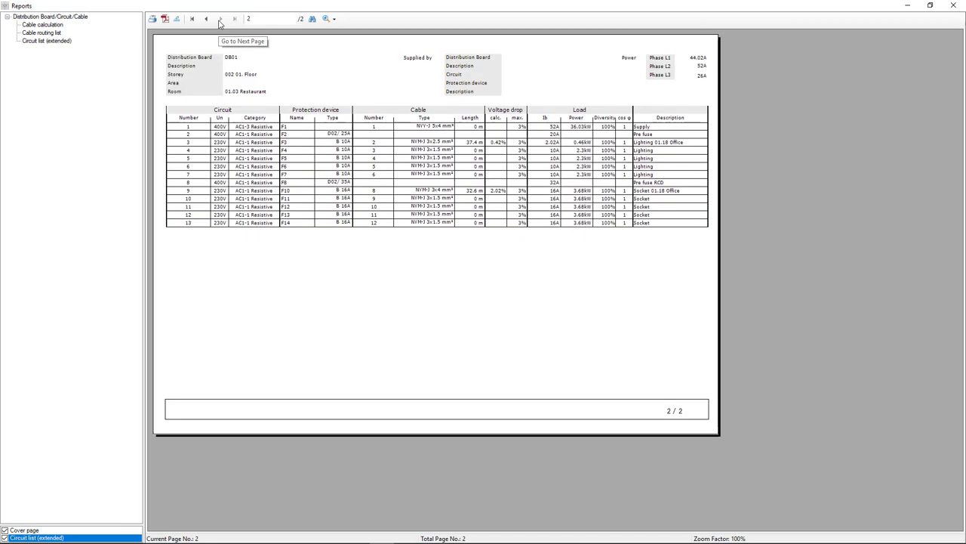